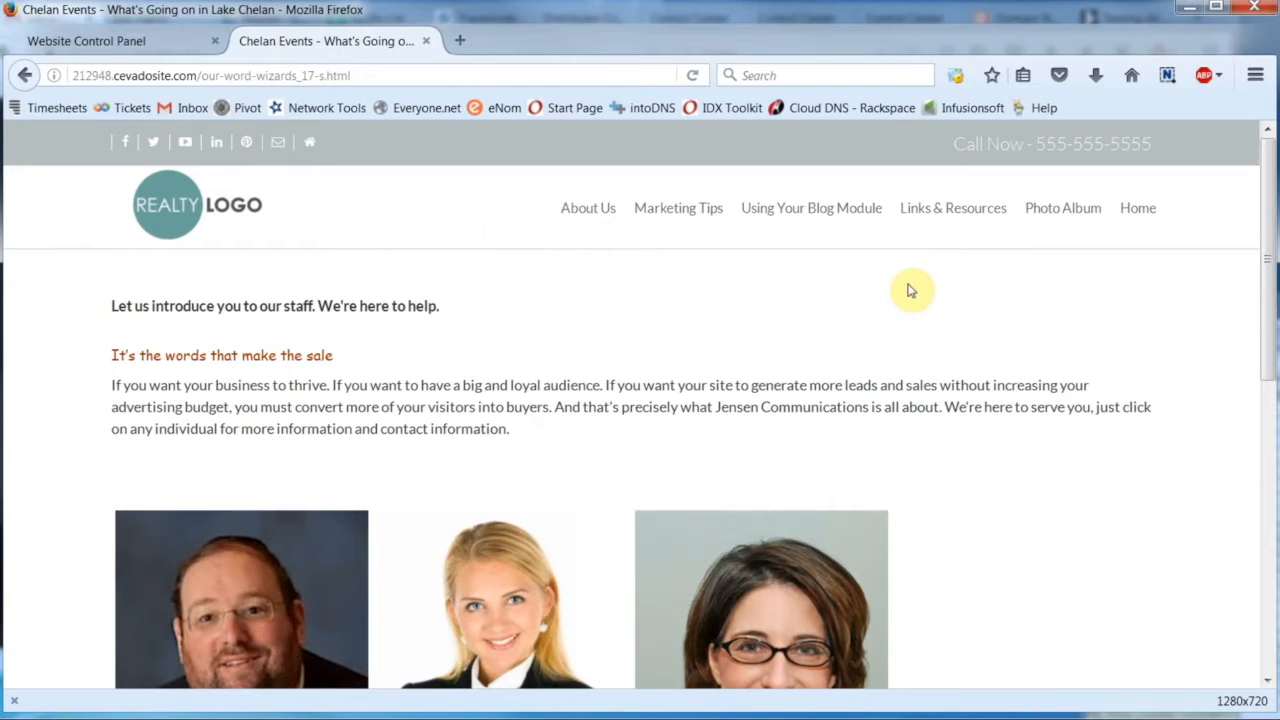
View the Fun Things To Do page and the community resource page on the live website.
mouse_move(1038, 218)
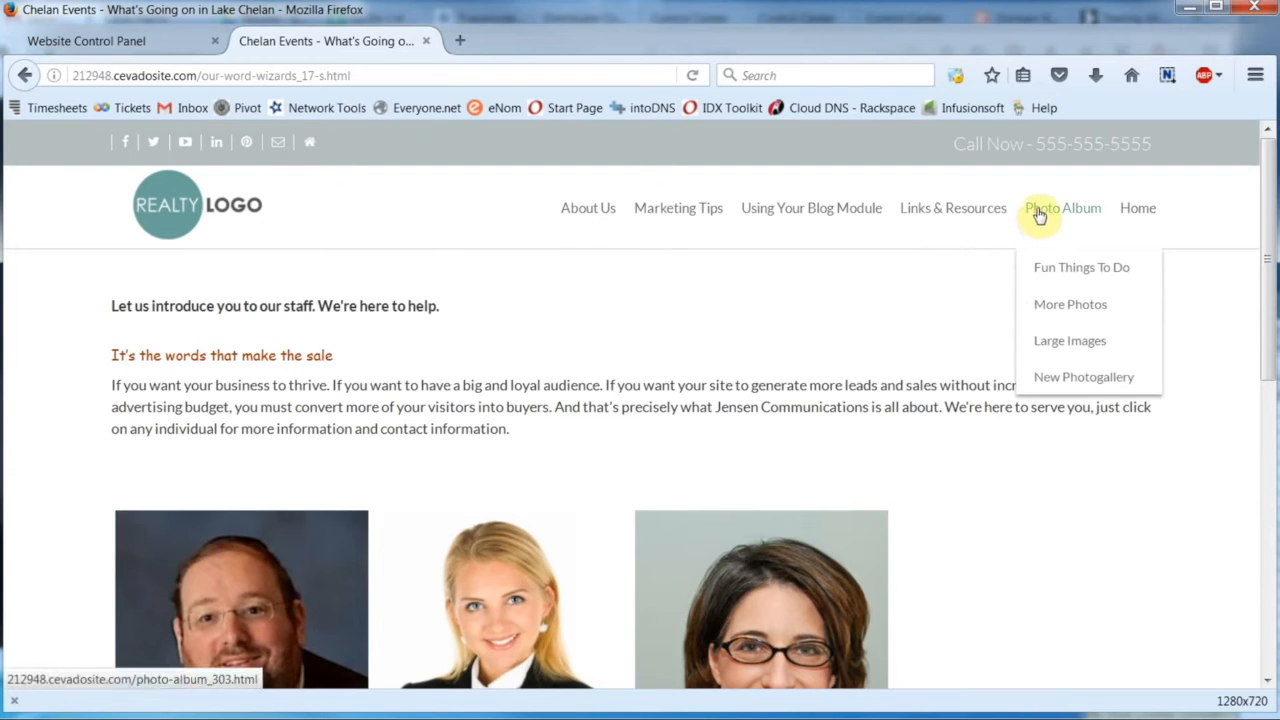
left_click(1042, 272)
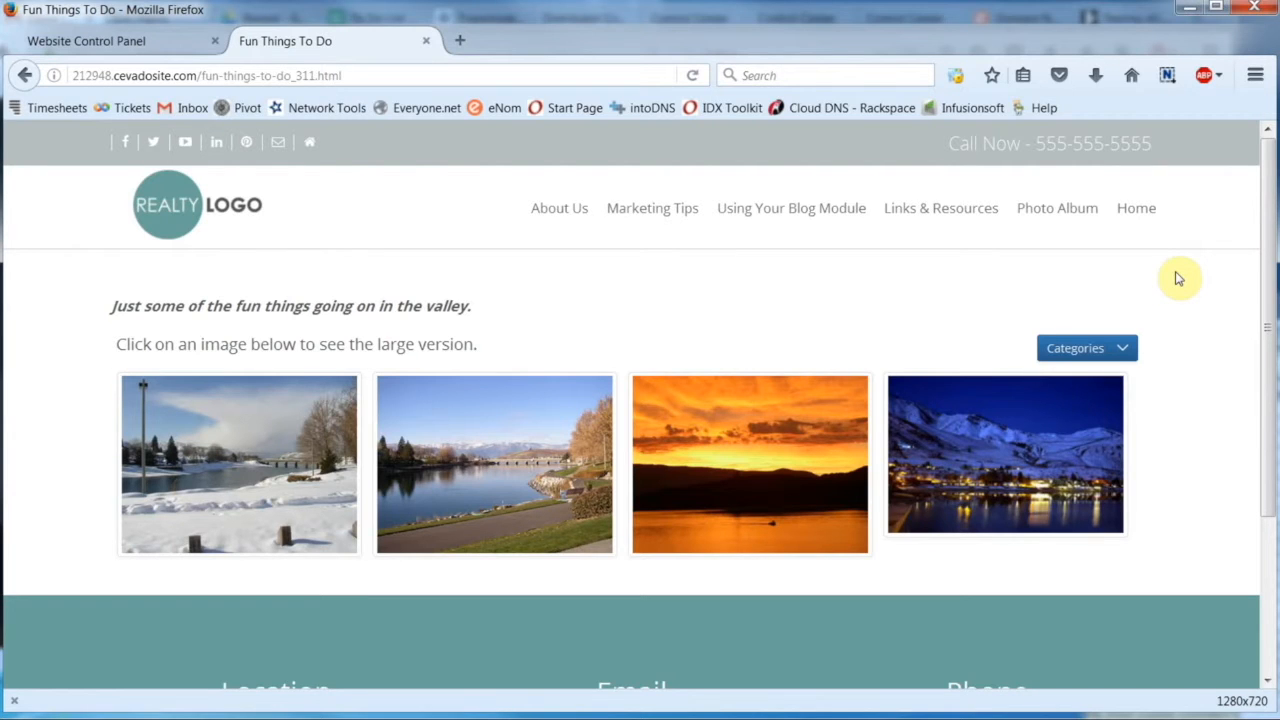
mouse_move(917, 223)
left_click(925, 272)
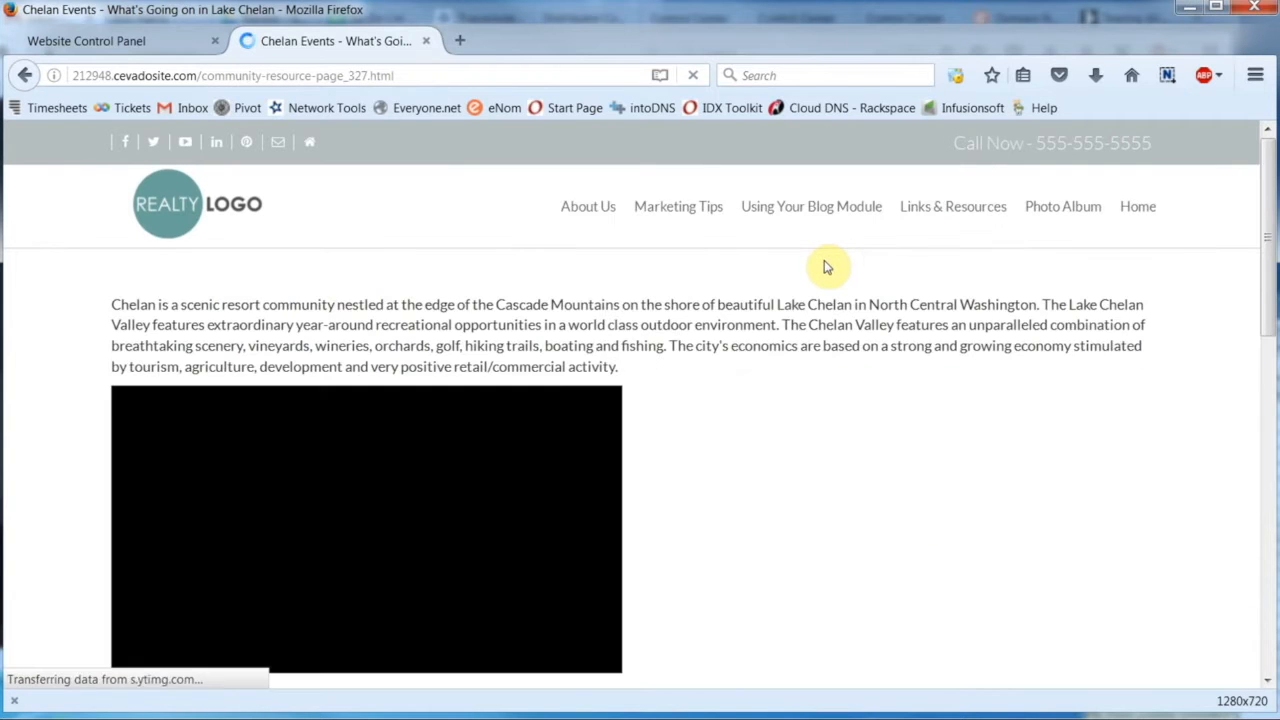
scroll(826, 267, "down", 5)
scroll(826, 267, "up", 5)
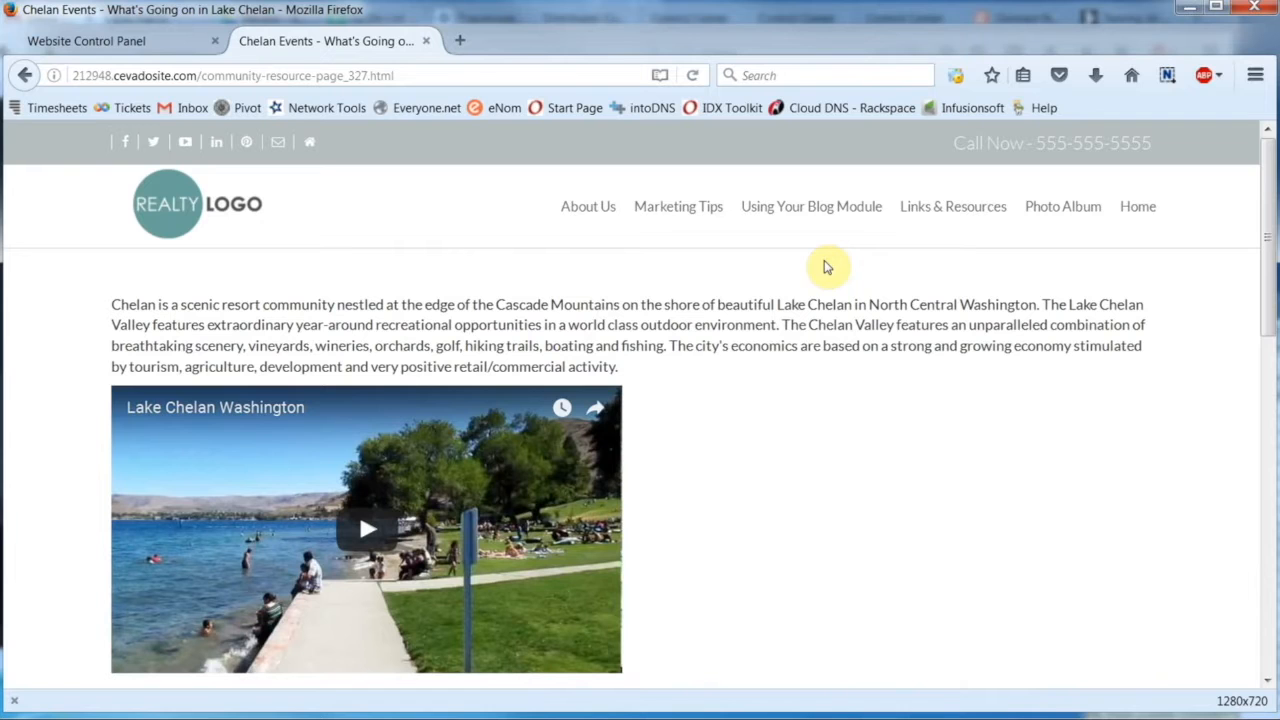
Open the Community Resource Page for editing in the Website Control Panel and delete its embedded Lake Chelan Washington video.
left_click(142, 45)
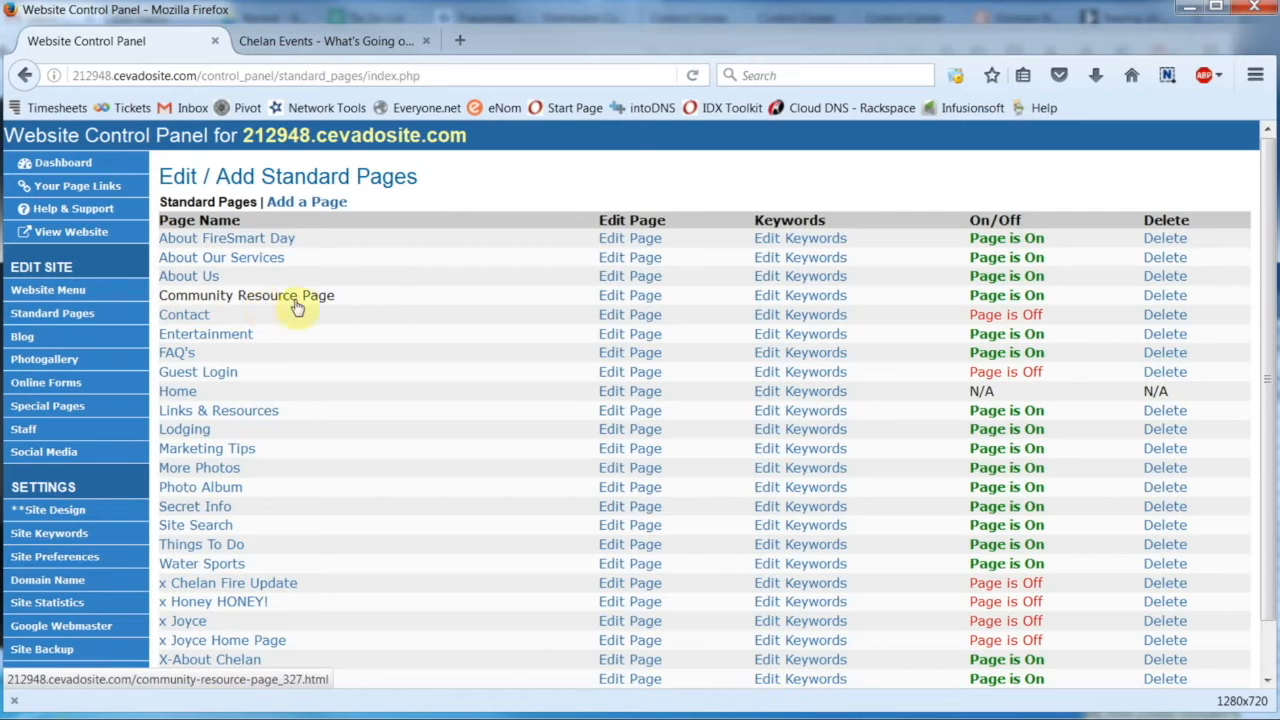
left_click(625, 298)
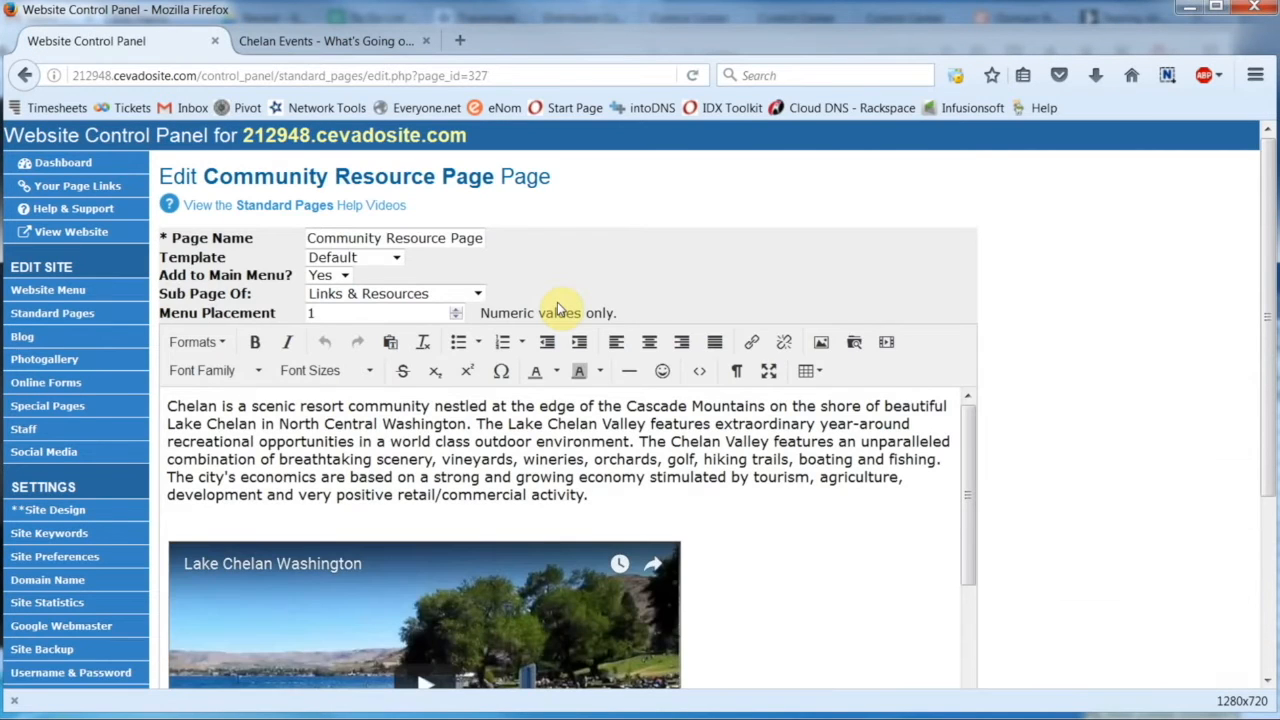
scroll(557, 302, "down", 3)
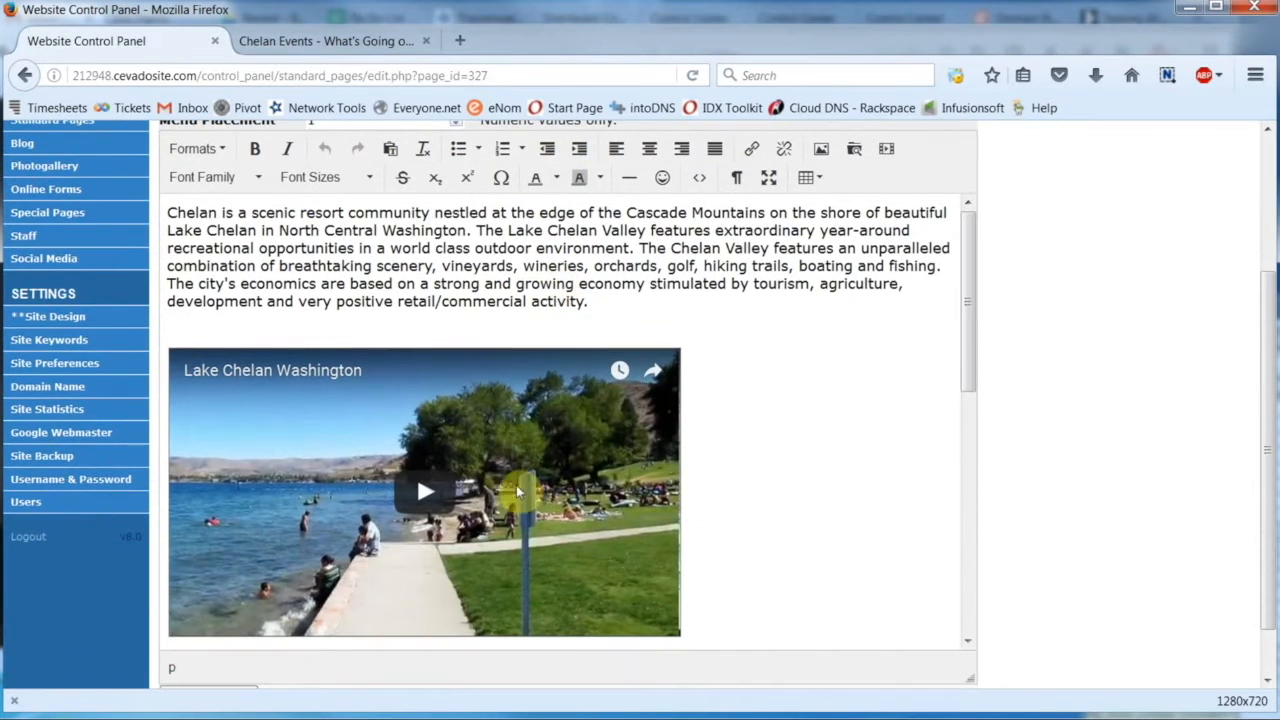
left_click(585, 488)
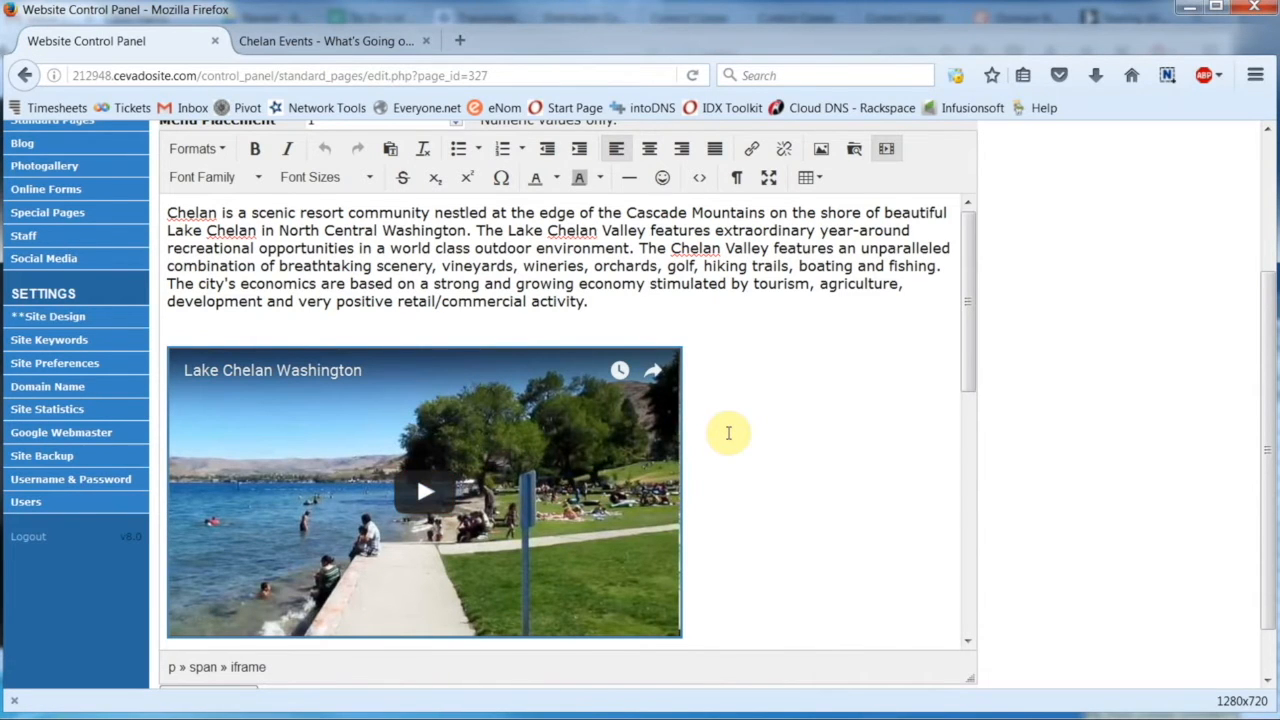
key("Delete")
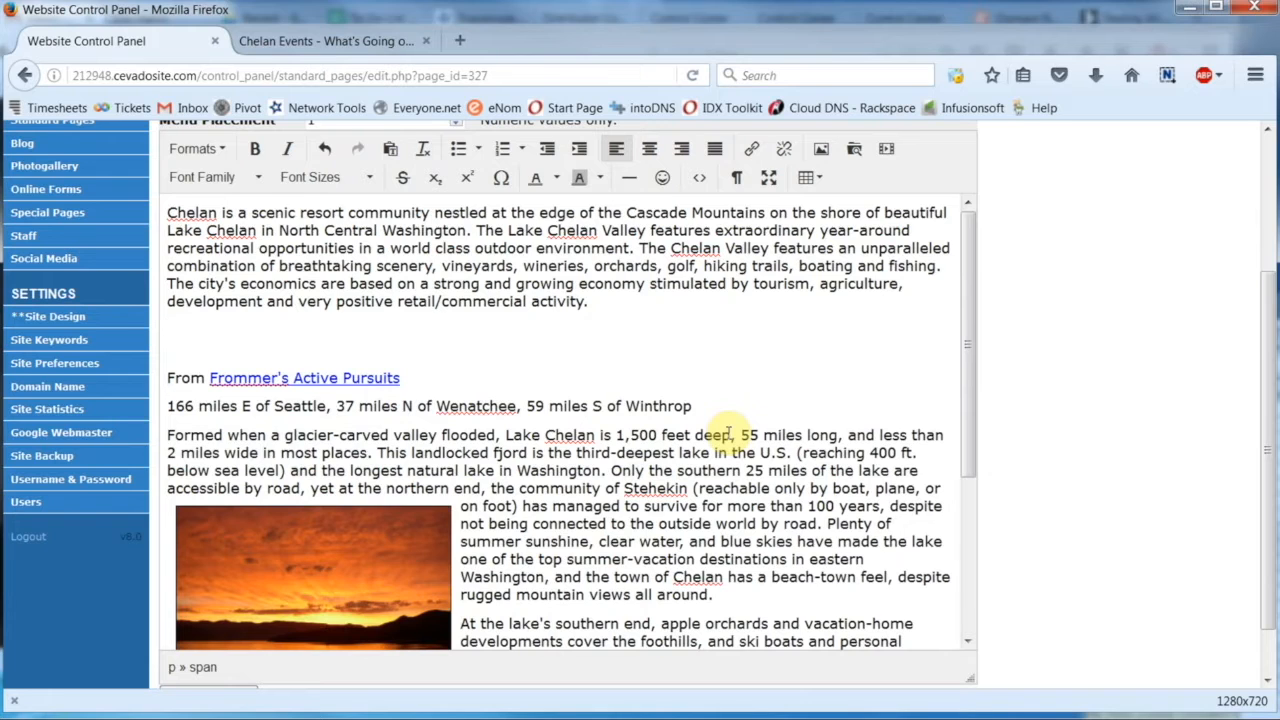
Start inserting an image after the introductory paragraph and open the file browser for its source.
left_click(596, 303)
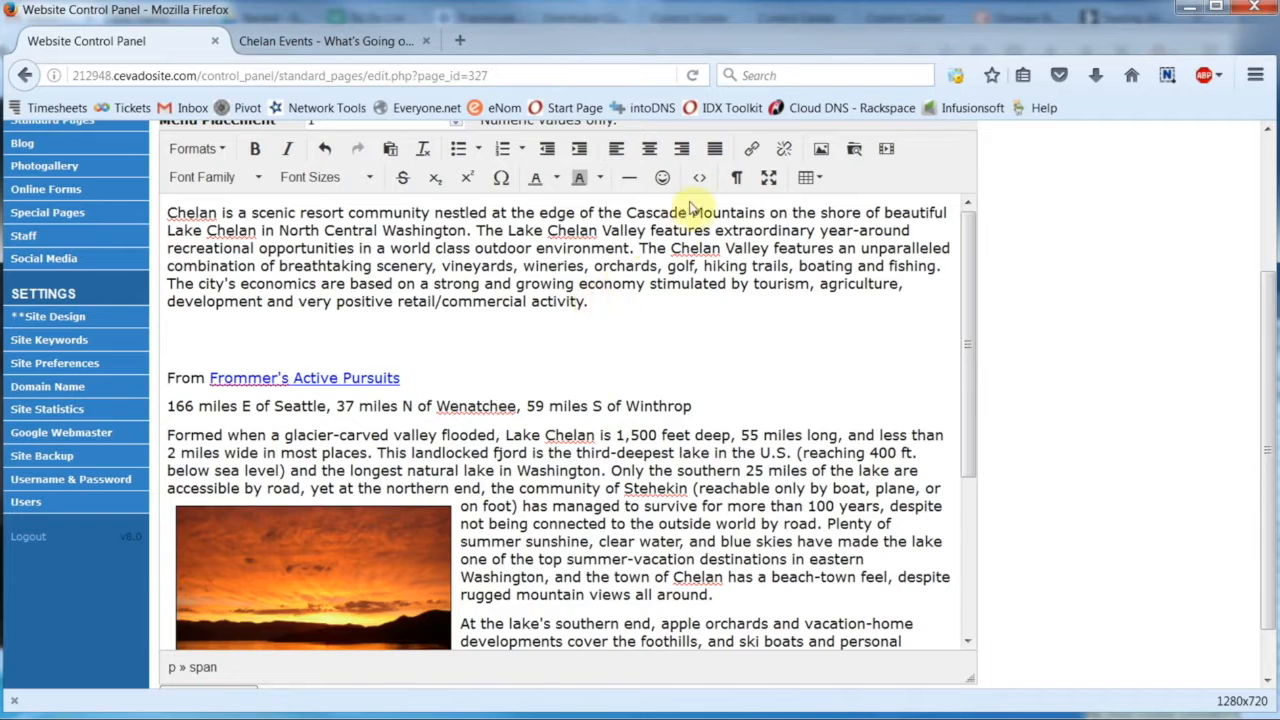
left_click(818, 156)
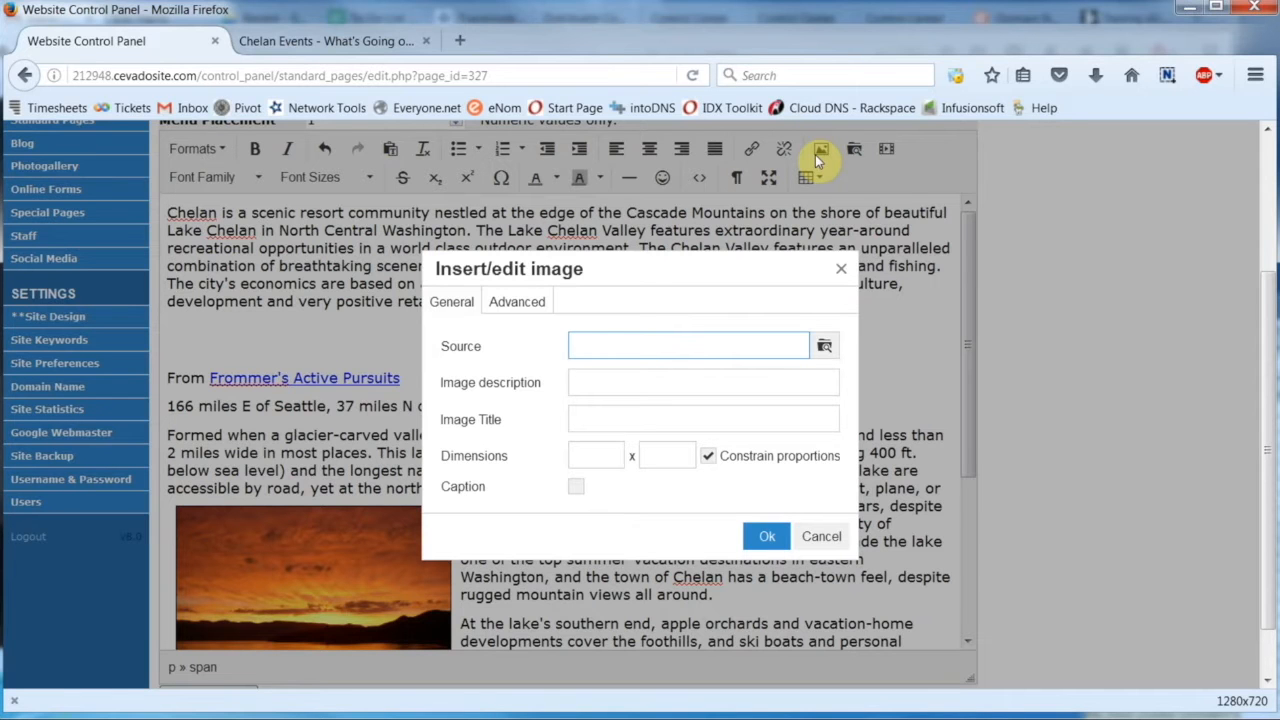
left_click(826, 346)
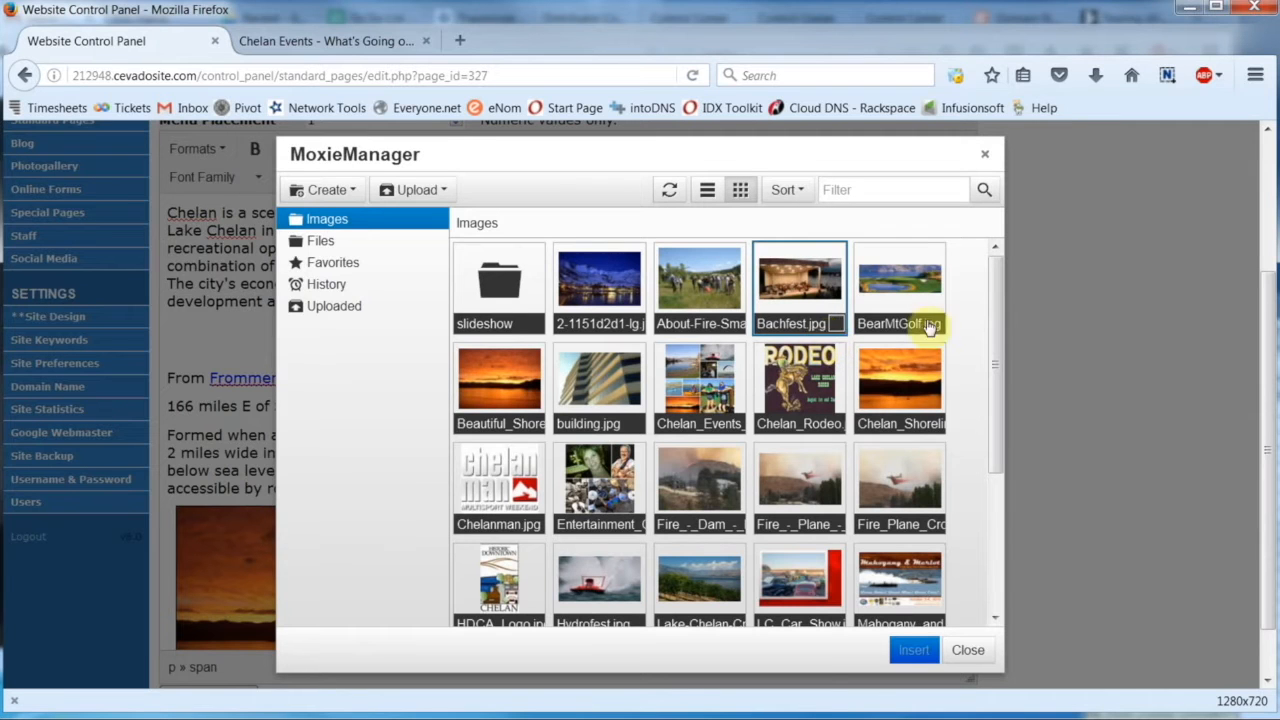
Look through the pictures in the Images library and the folders under Files.
scroll(960, 345, "down", 2)
scroll(960, 345, "down", 4)
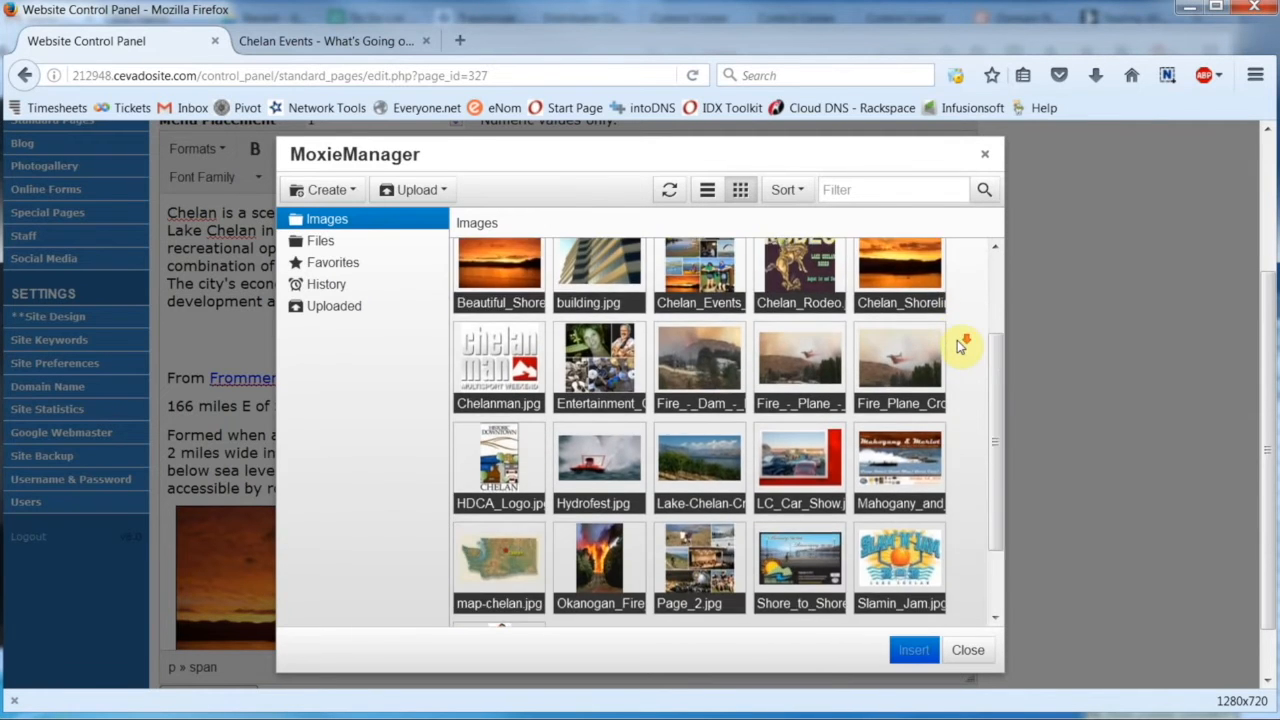
scroll(960, 345, "up", 4)
scroll(957, 345, "up", 1)
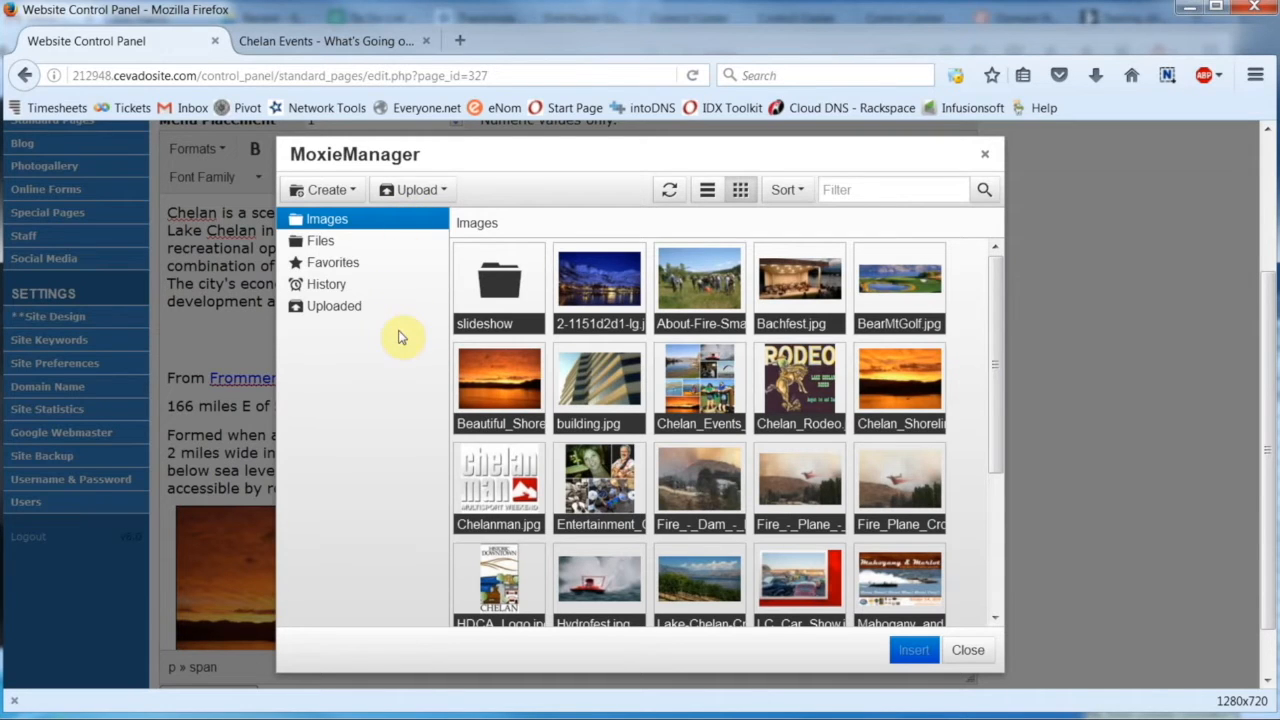
left_click(320, 245)
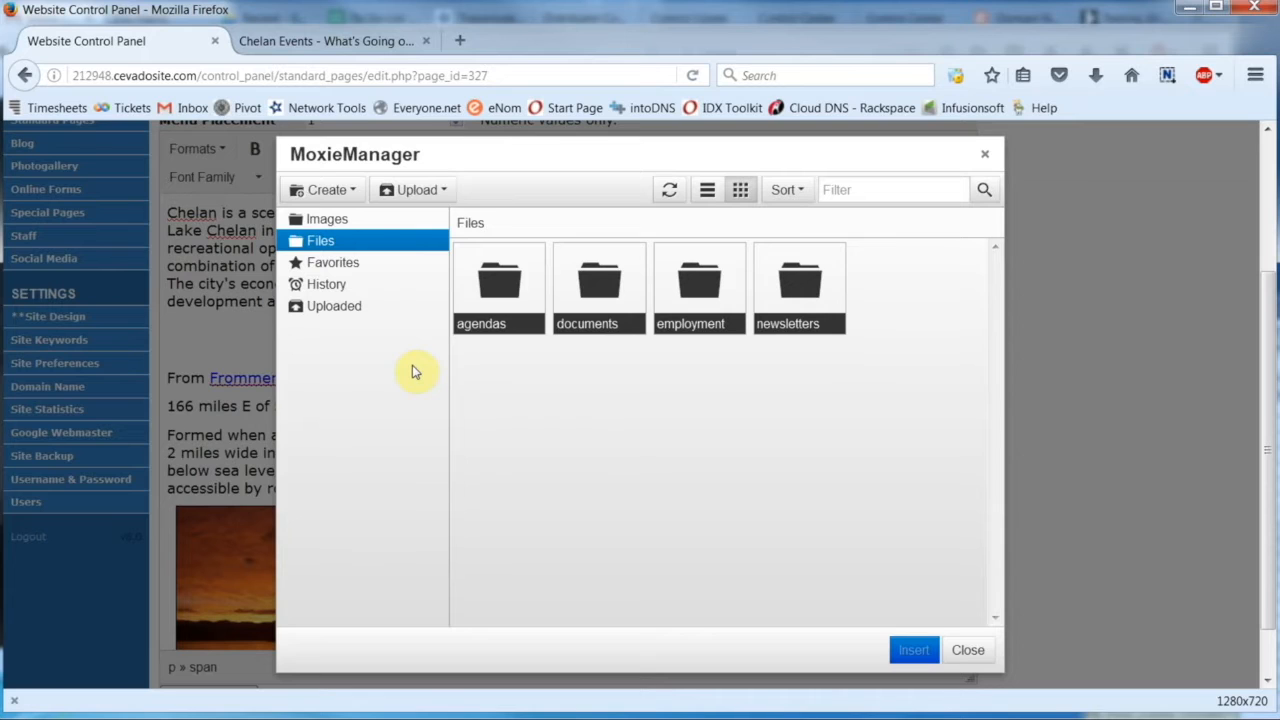
Create a new folder named Com-Res inside the Images library.
left_click(326, 220)
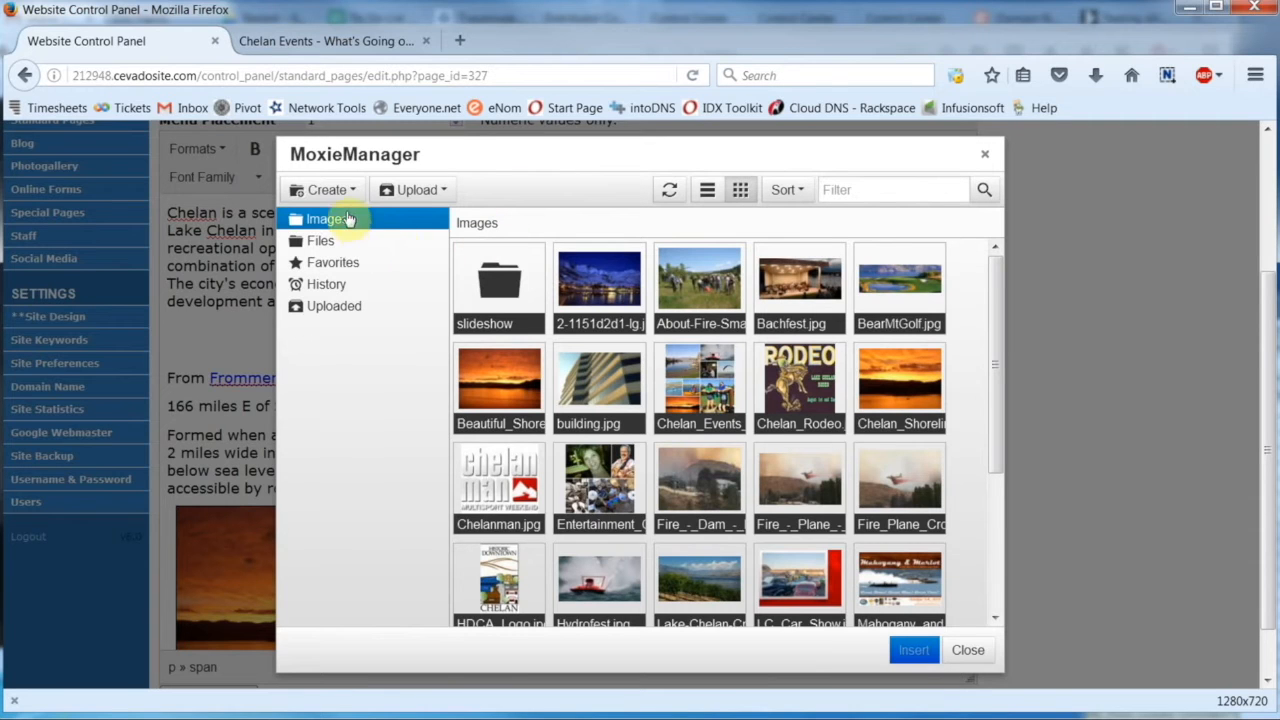
left_click(325, 193)
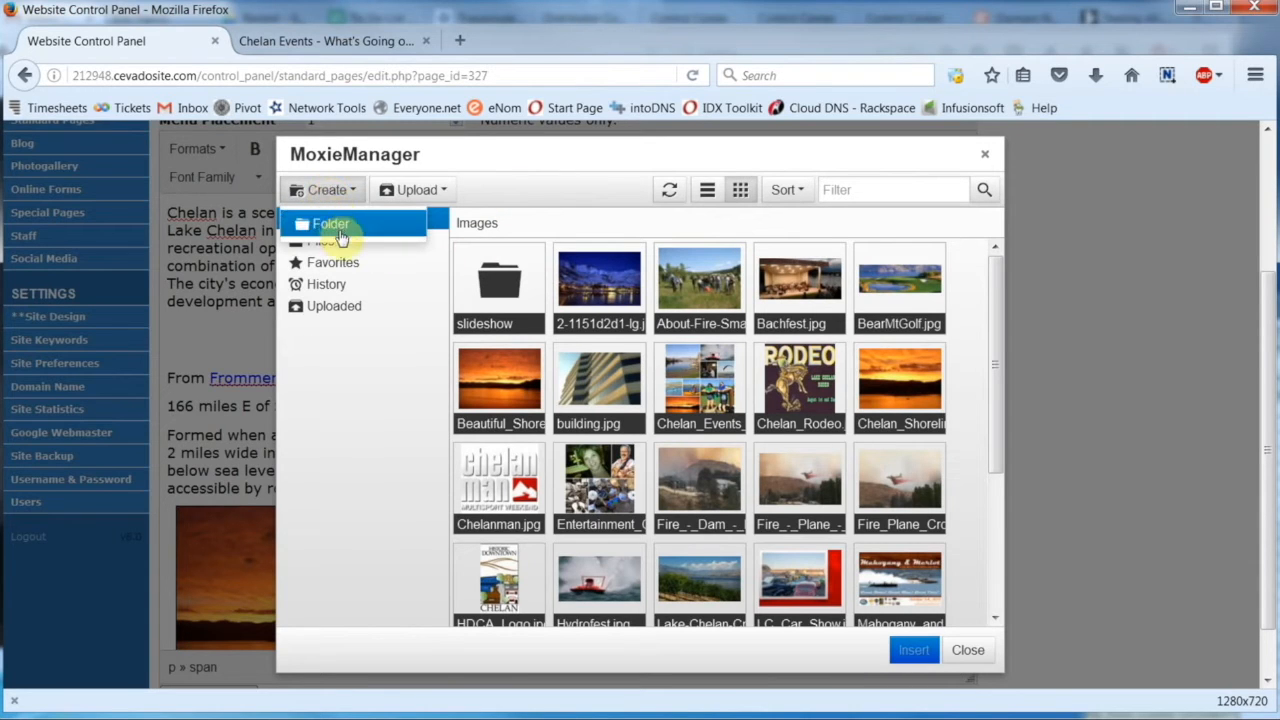
left_click(339, 230)
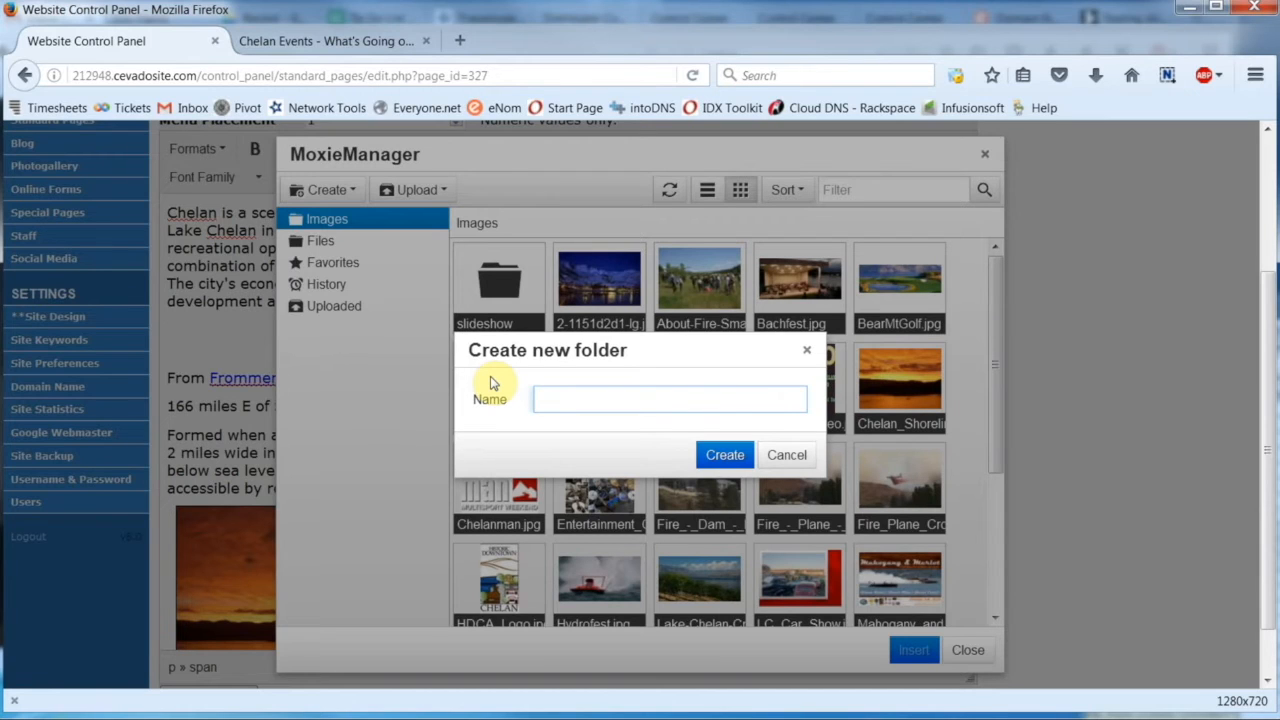
type("Com-Res")
left_click(722, 456)
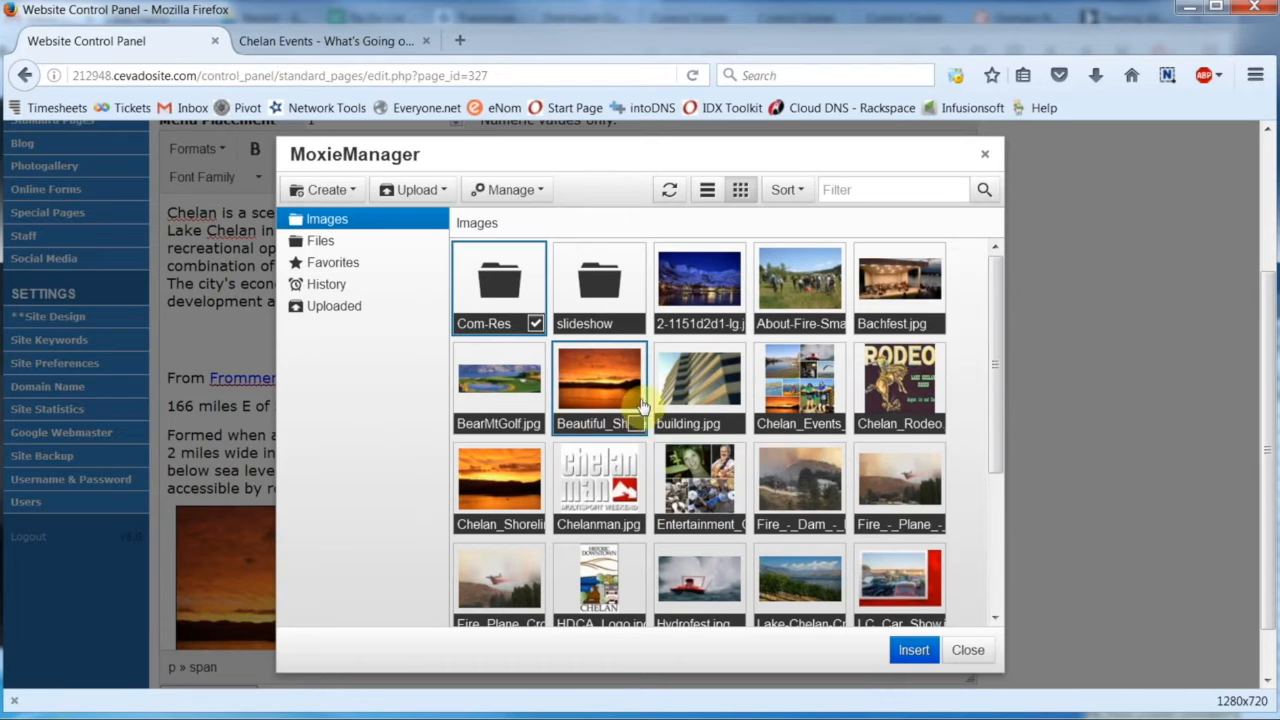
Move the 2-1151d2d1-lg night photo from Images into the Com-Res folder by cutting and pasting it.
left_click(737, 324)
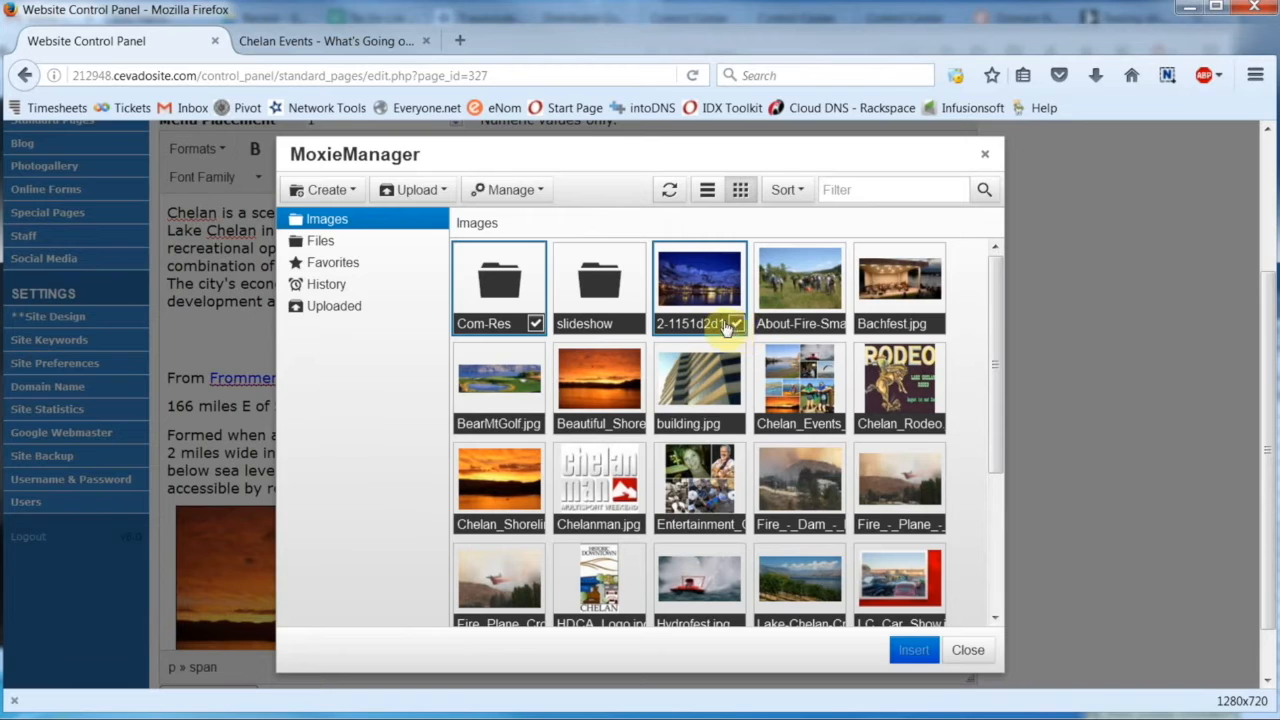
left_click(510, 191)
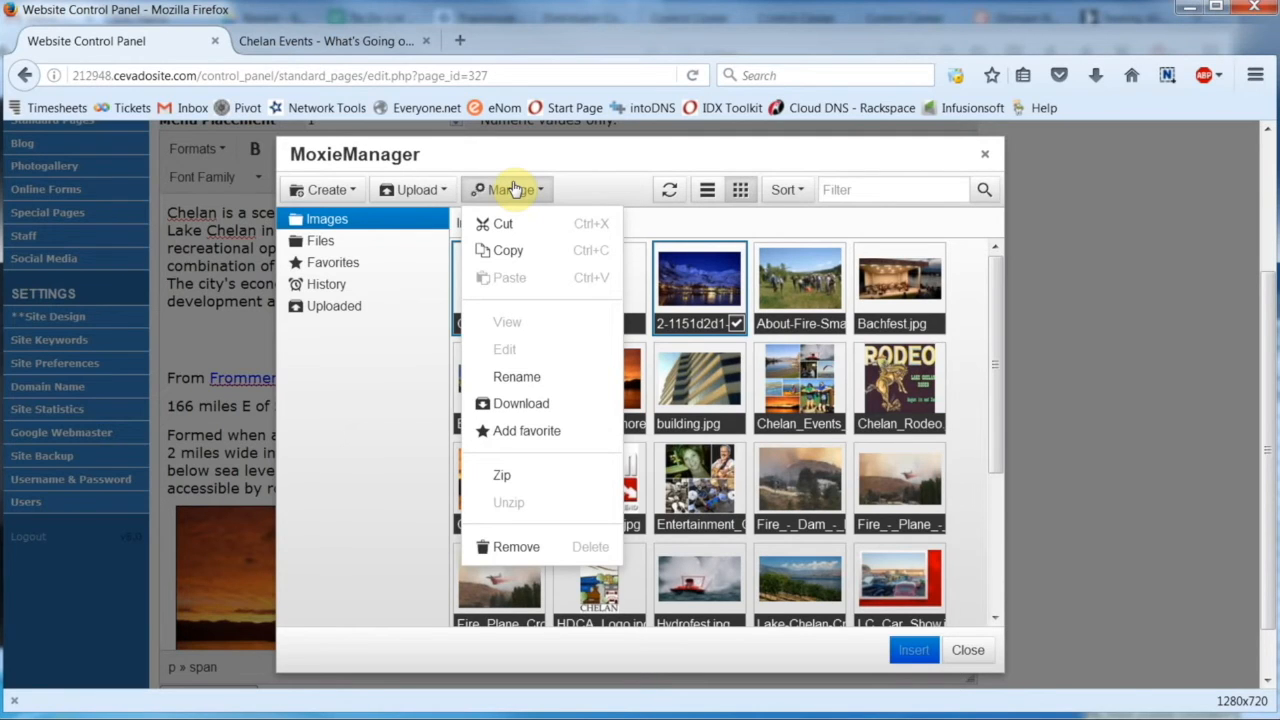
left_click(510, 224)
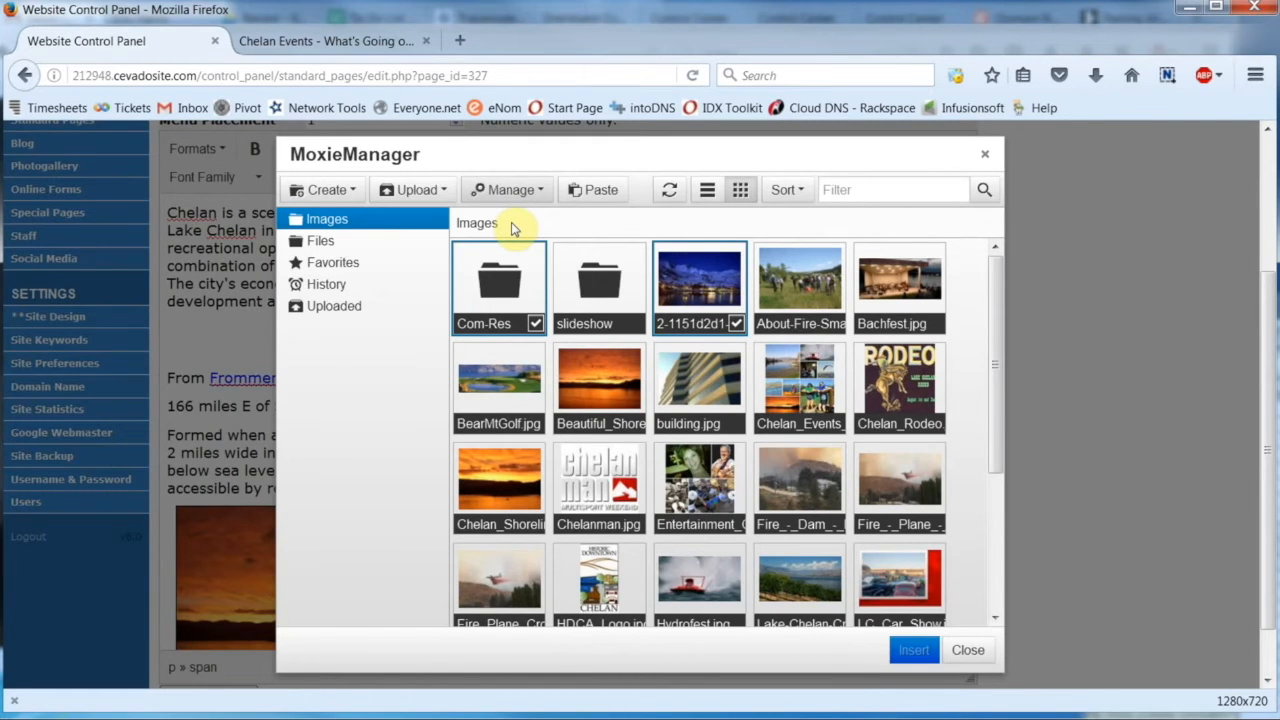
double_click(485, 283)
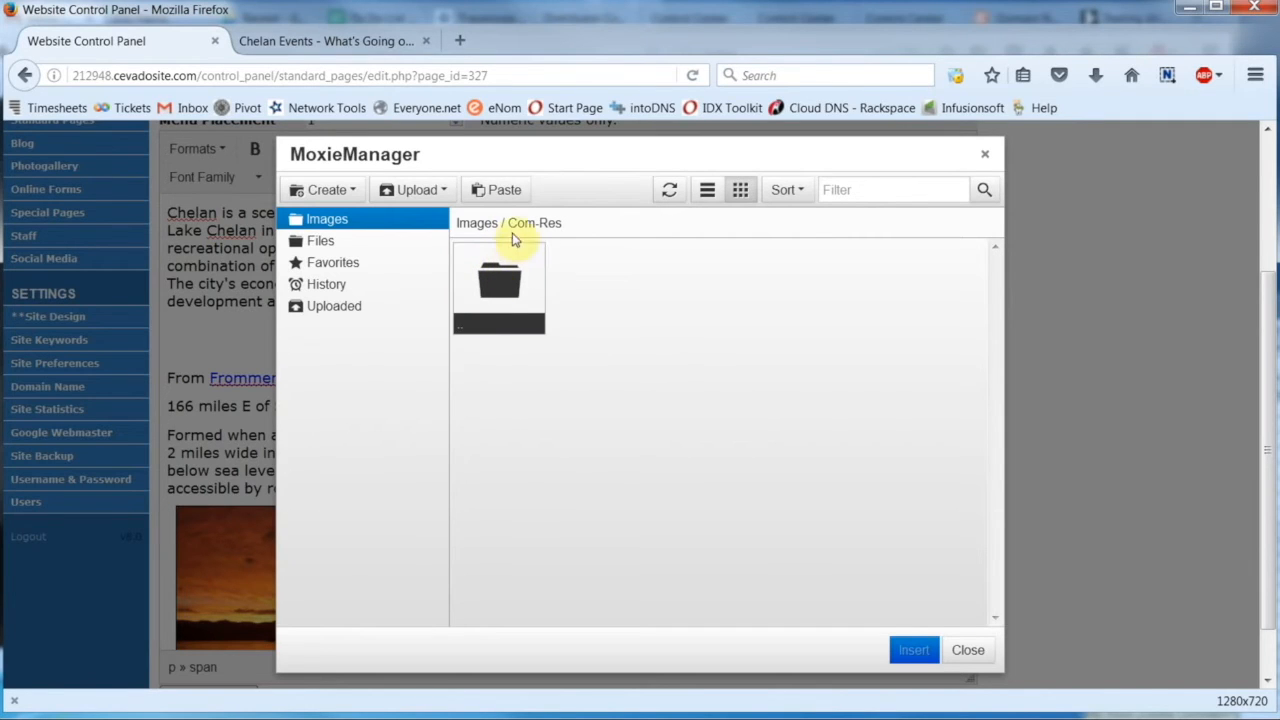
left_click(502, 190)
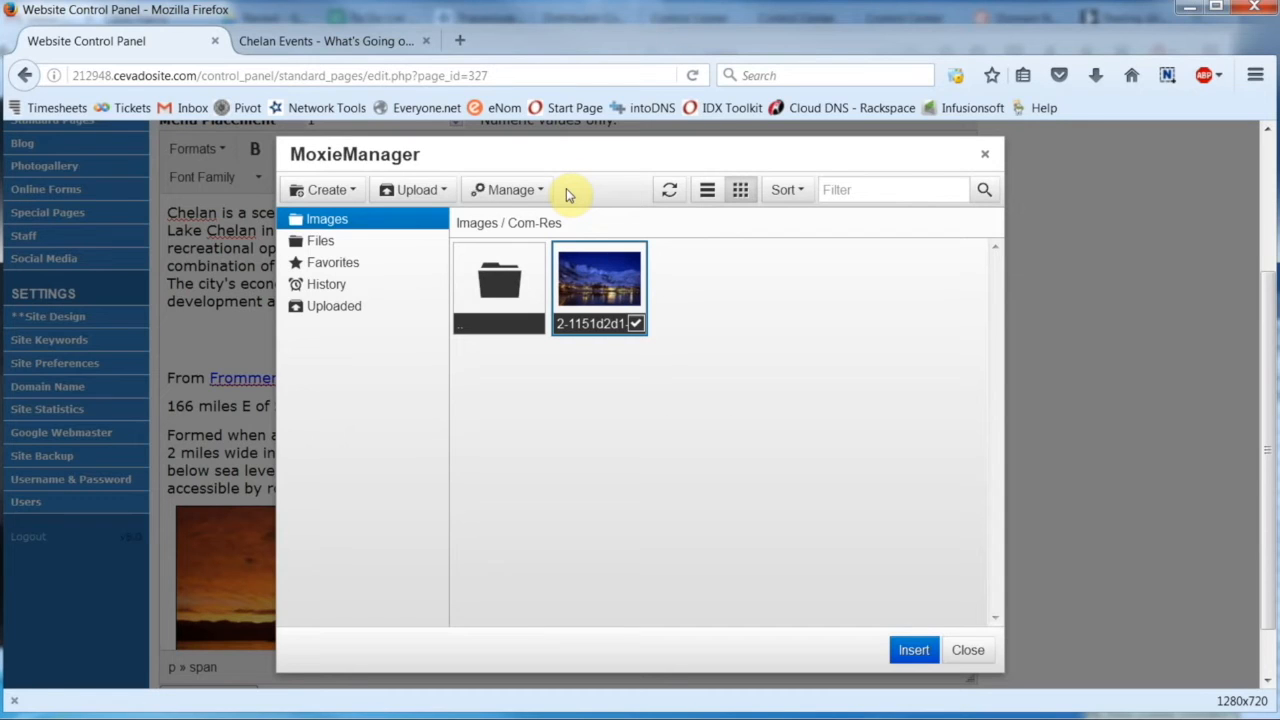
Copy the Beautiful_Shore sunset image from Images into the Com-Res folder.
left_click(329, 222)
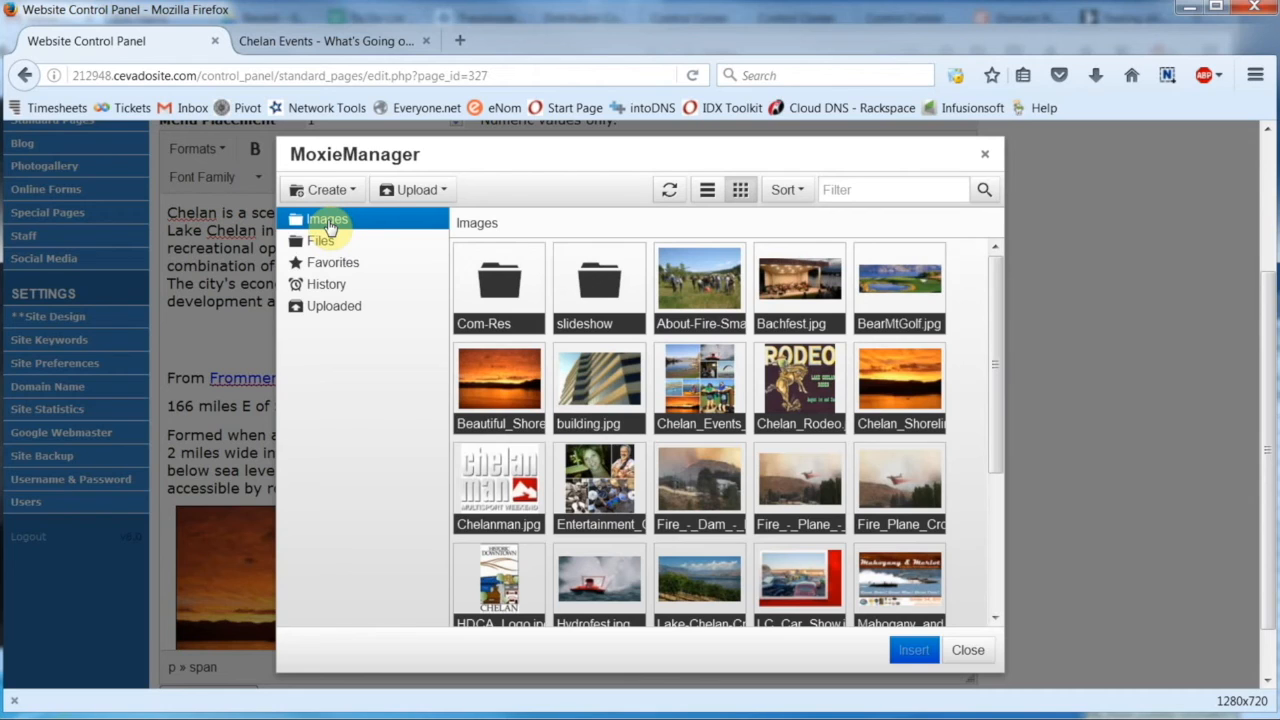
left_click(537, 424)
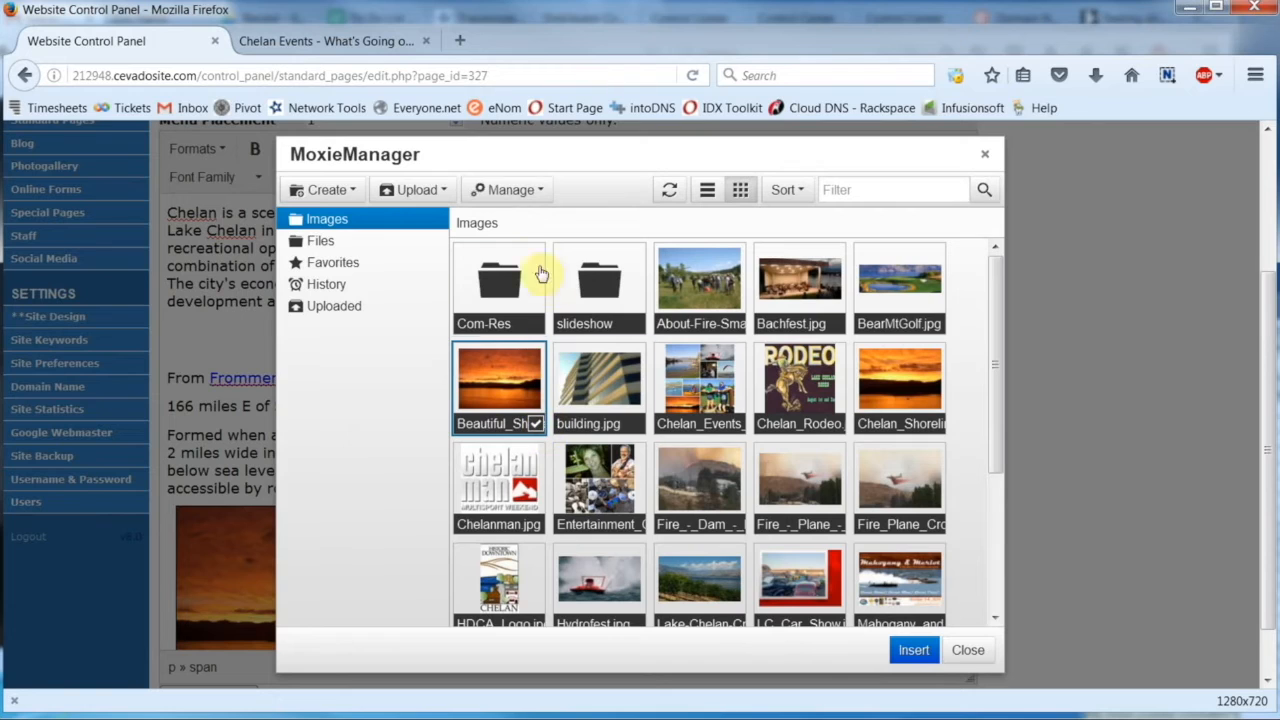
left_click(499, 192)
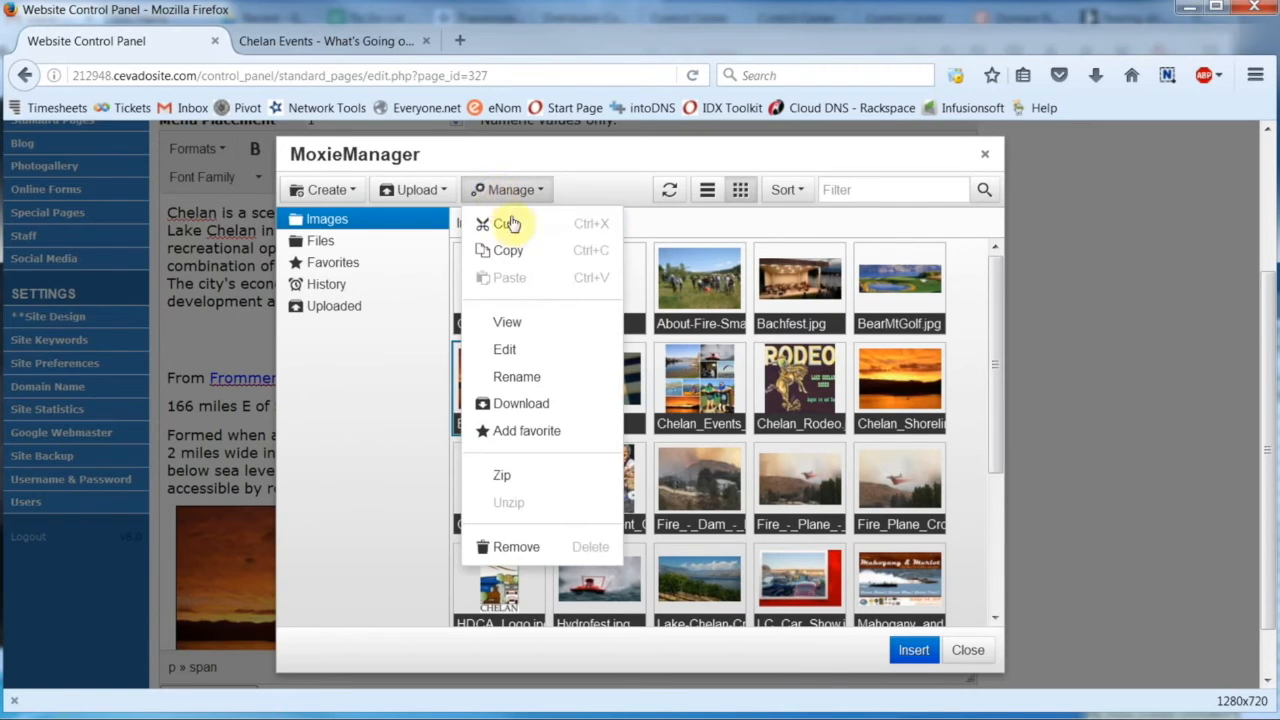
left_click(512, 258)
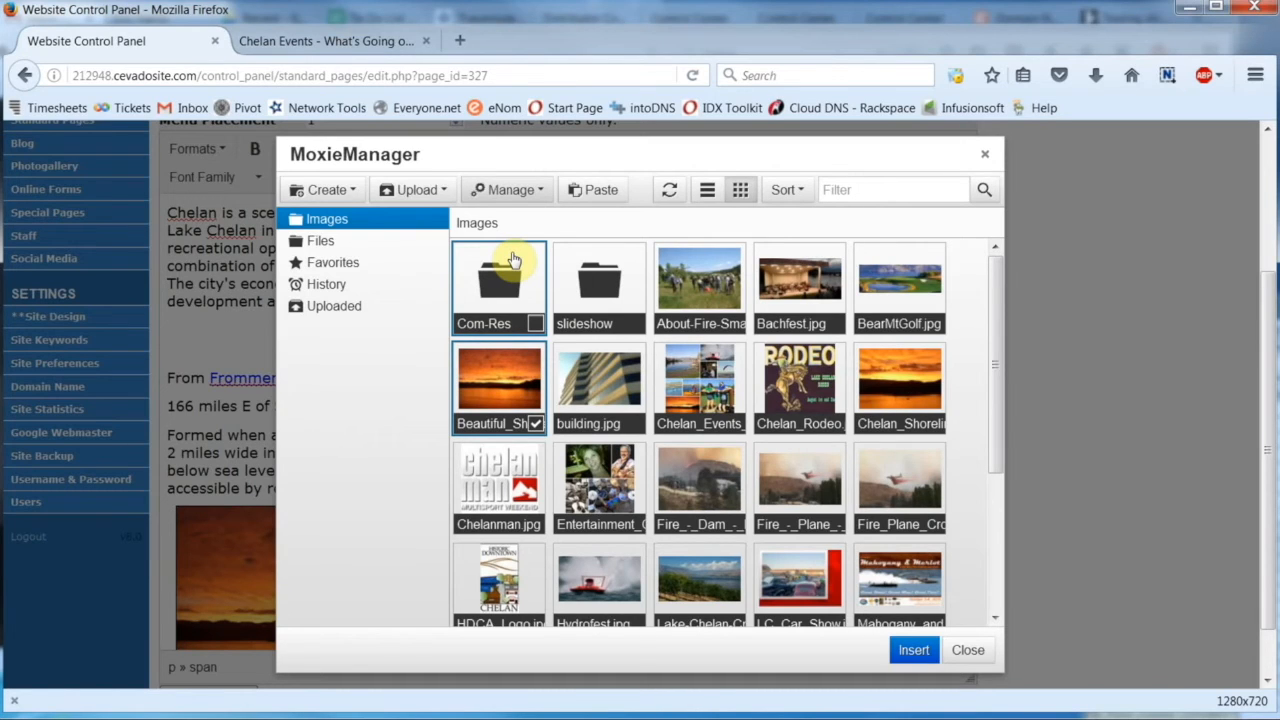
double_click(467, 289)
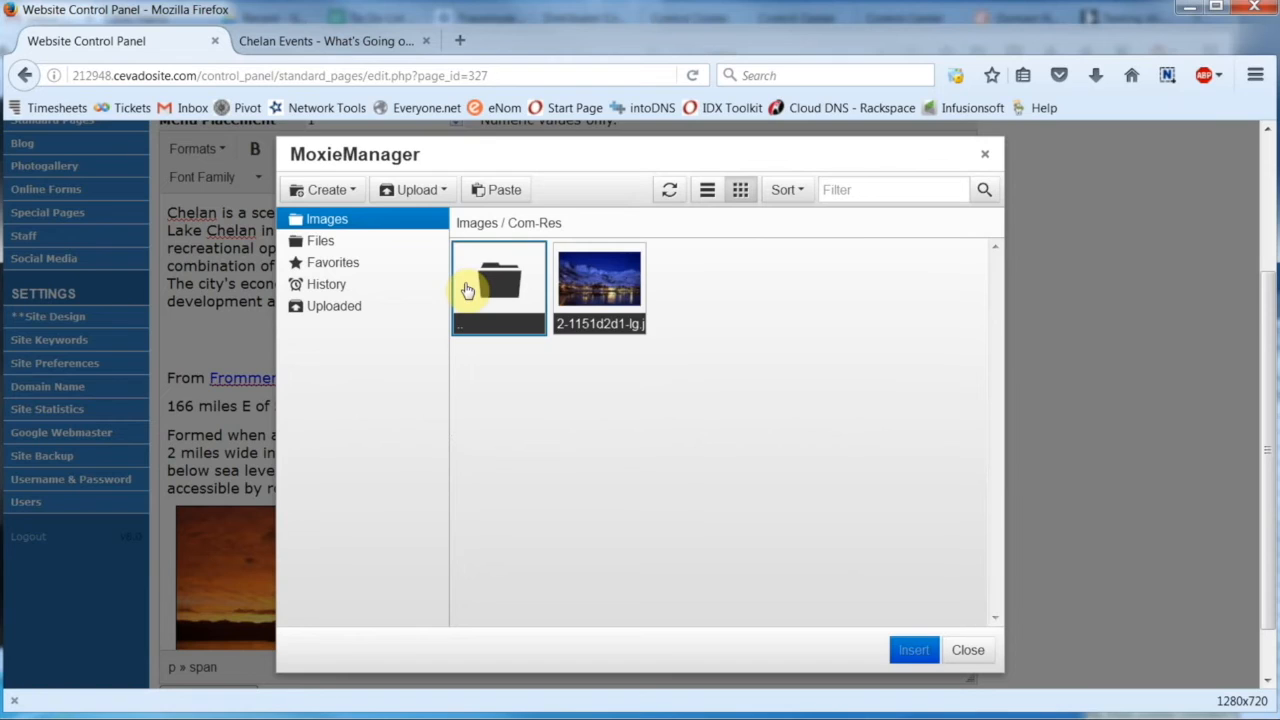
left_click(497, 191)
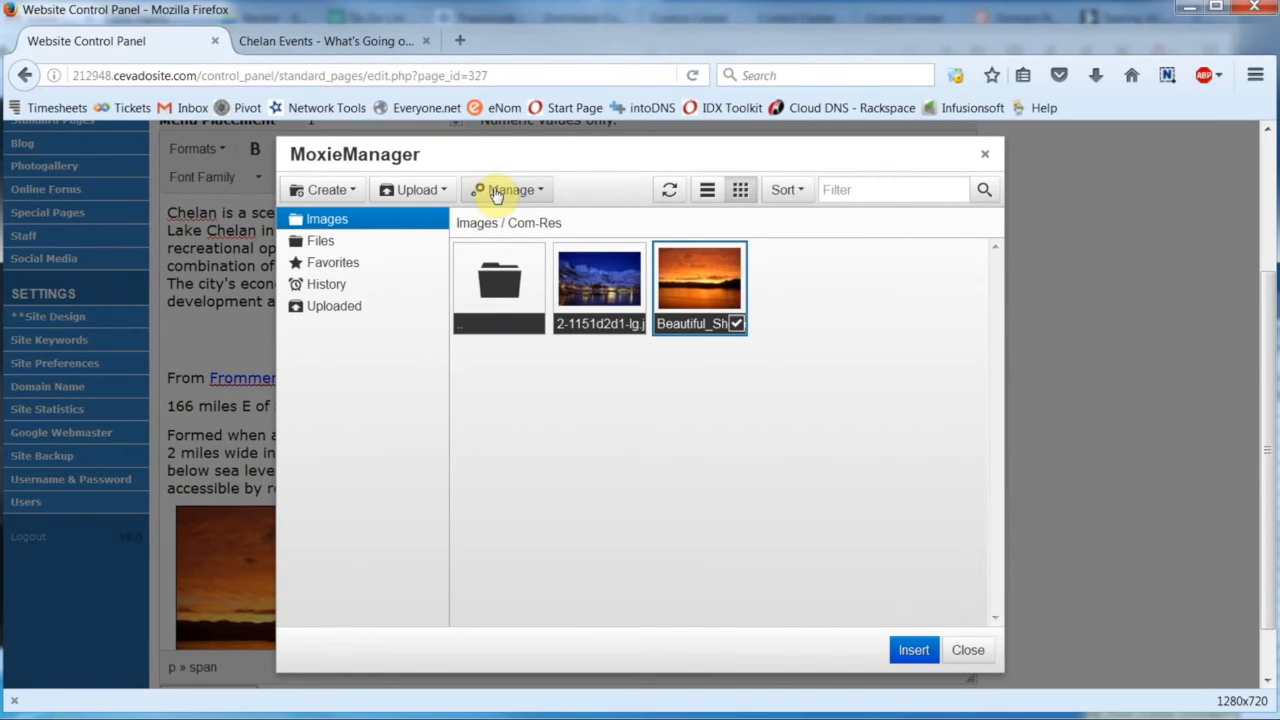
Delete the original Beautiful_Shore sunset image from the main Images folder, leaving the copy in Com-Res.
left_click(371, 229)
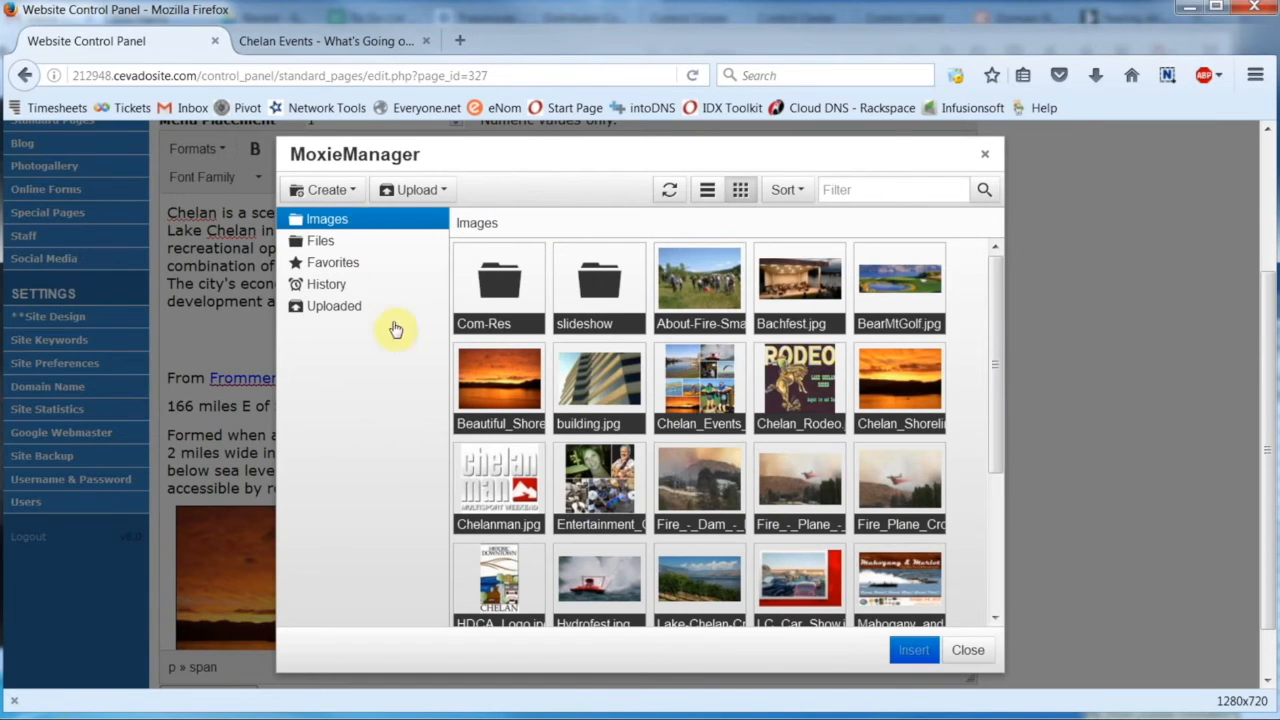
mouse_move(482, 428)
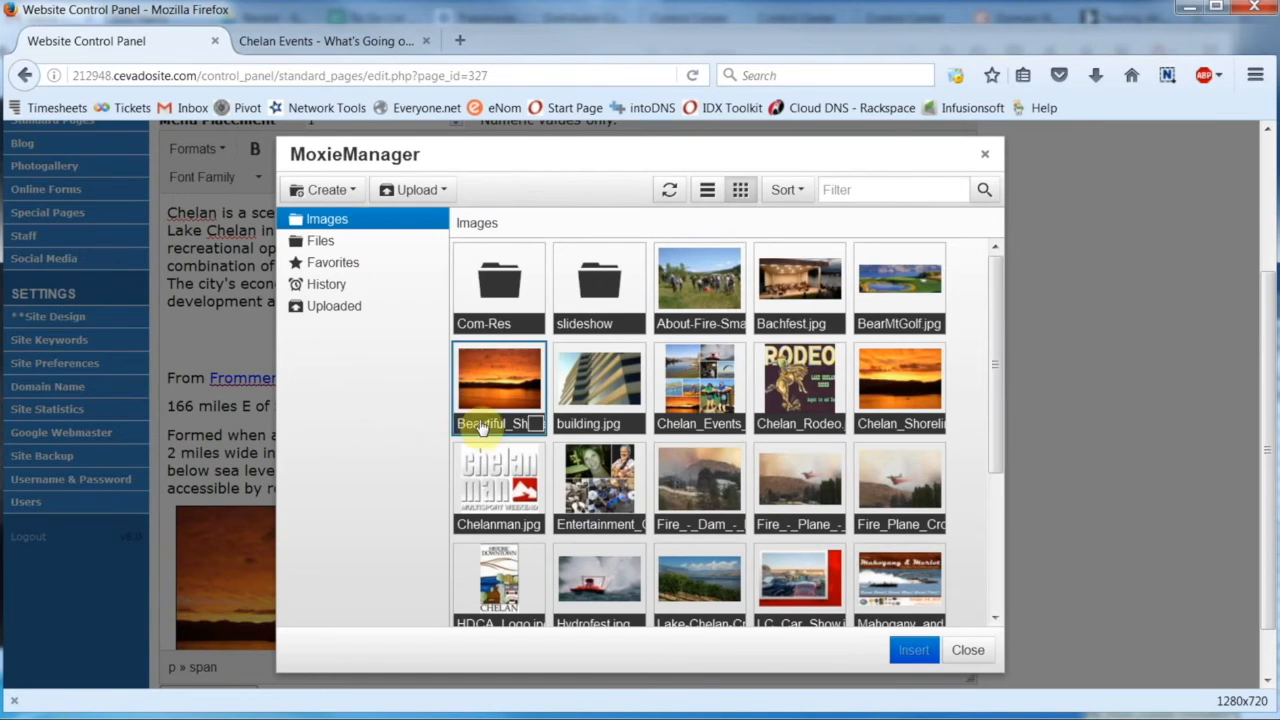
left_click(537, 423)
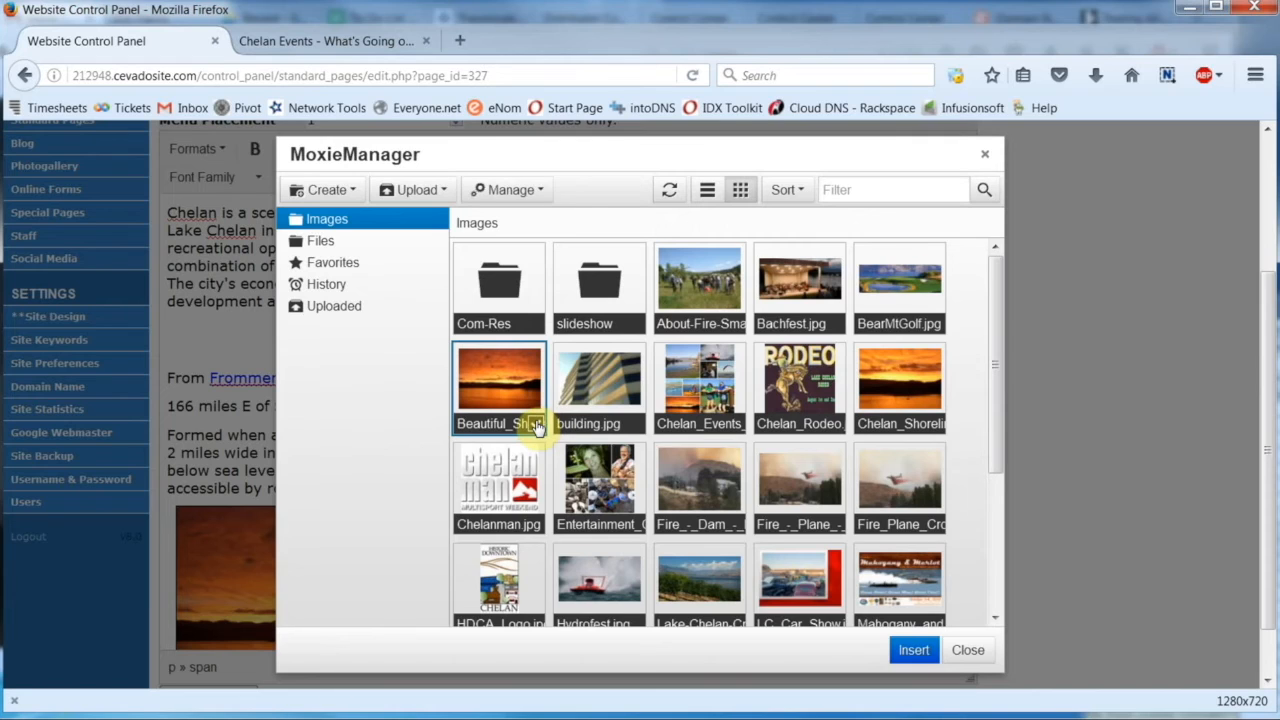
left_click(511, 198)
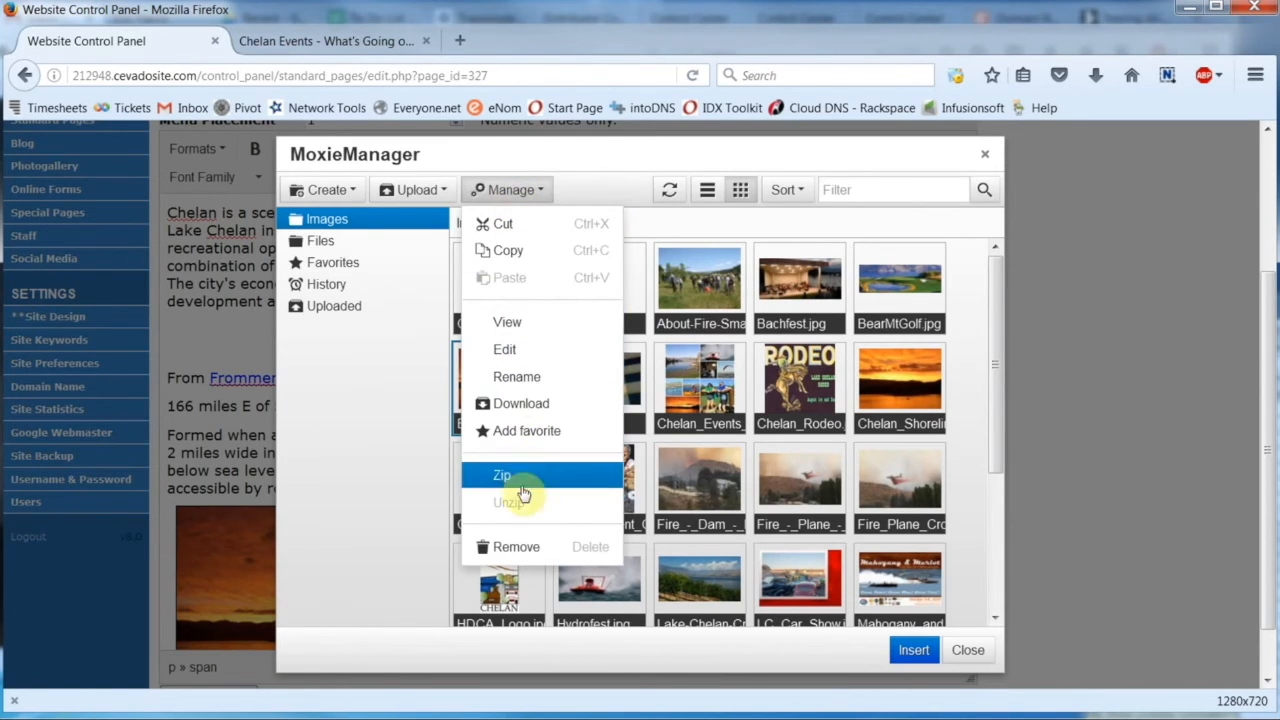
left_click(530, 551)
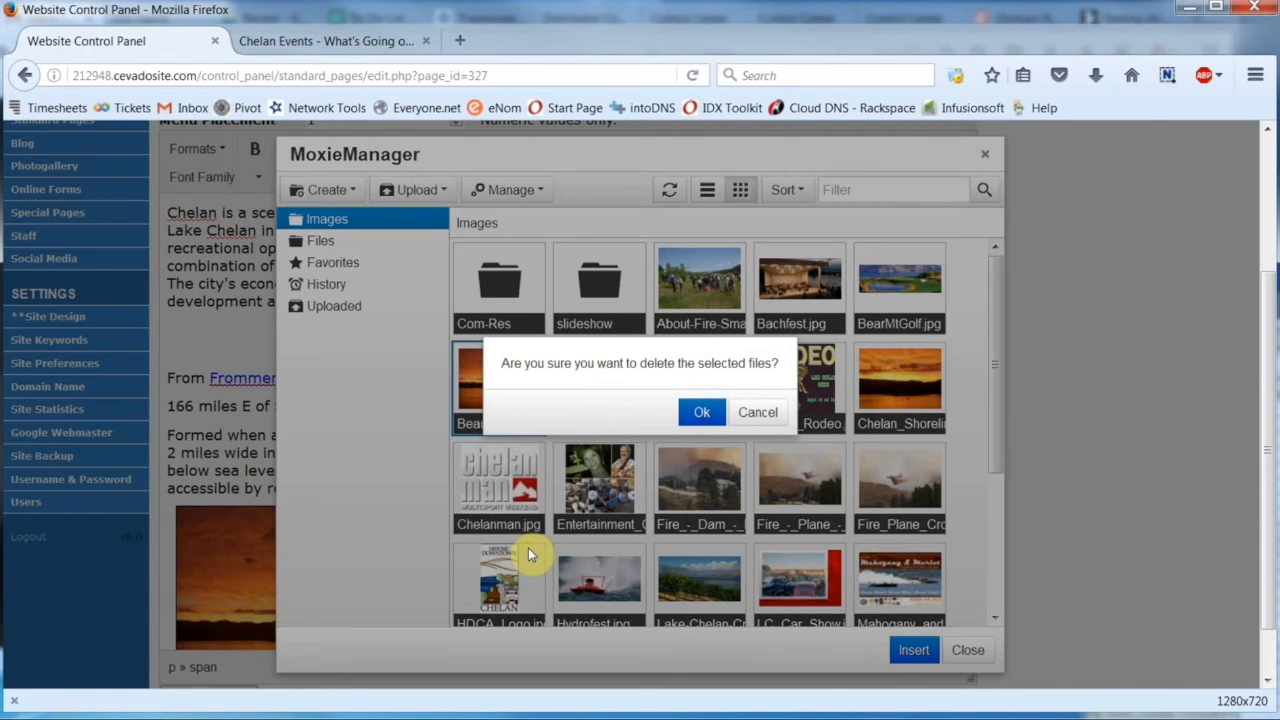
left_click(690, 413)
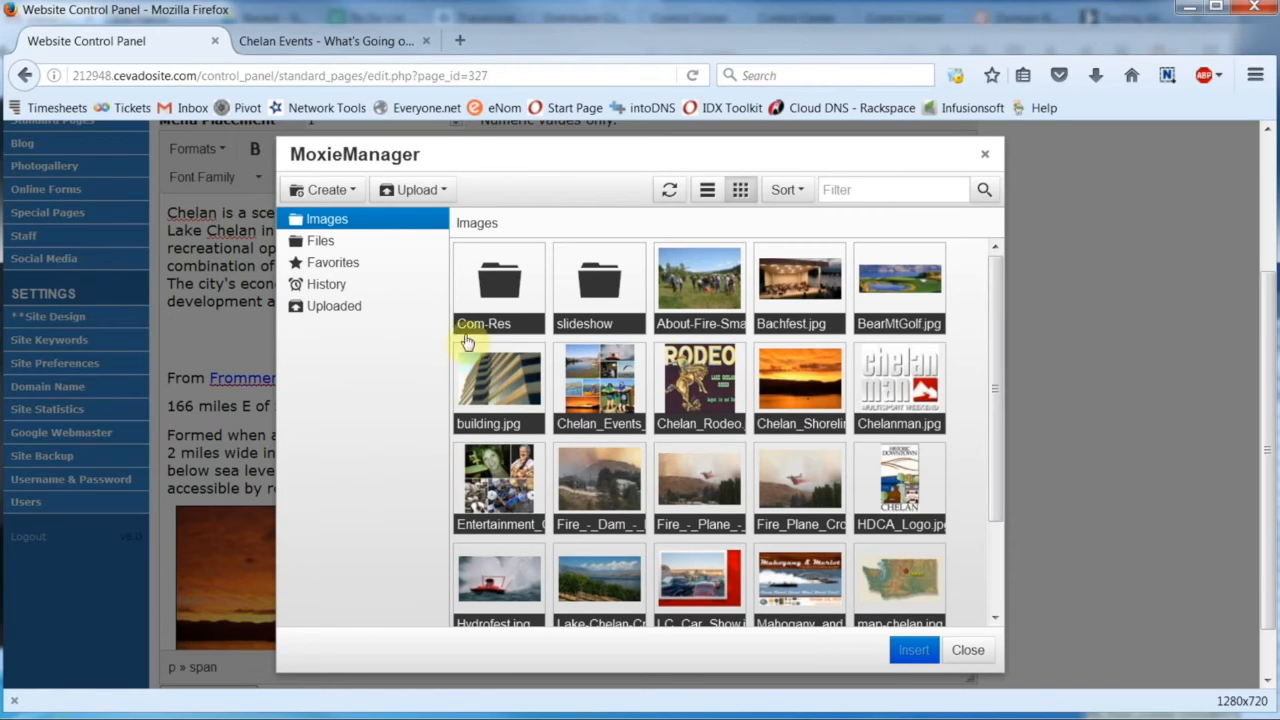
Insert the 2-1151d2d1-lg night photo from Com-Res with vertical and horizontal space of 10, and align it right.
left_click(483, 298)
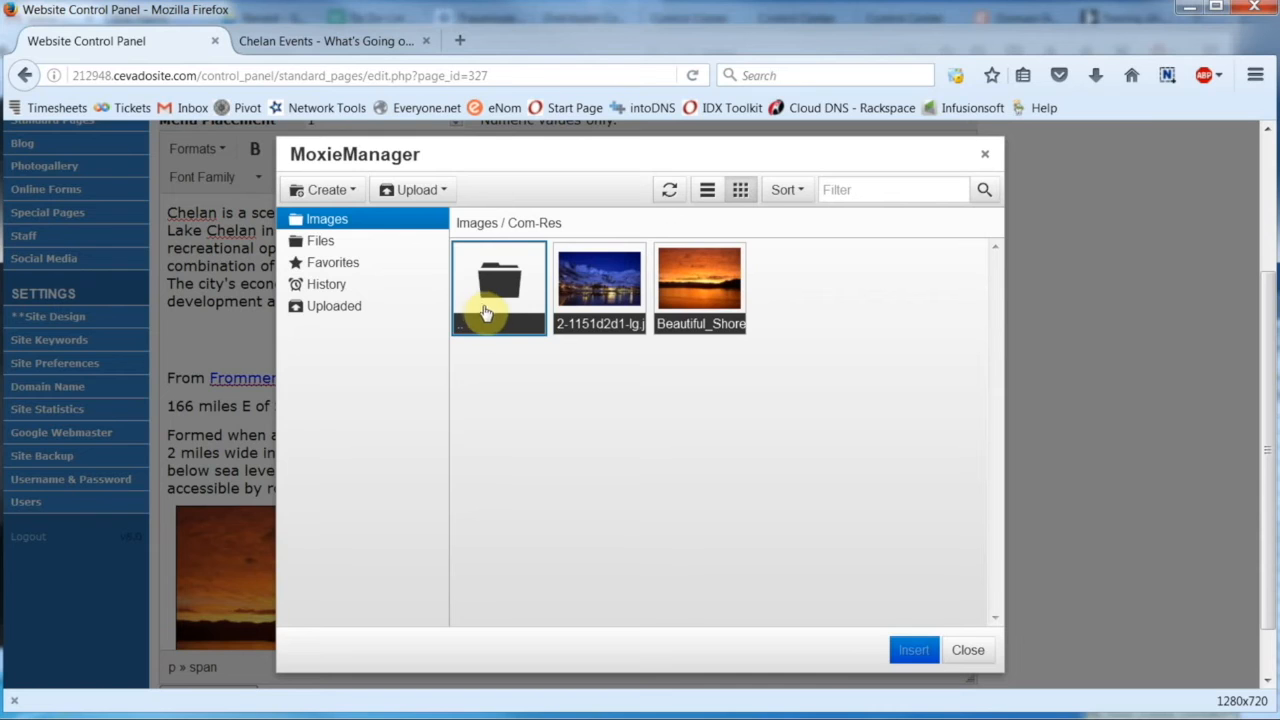
double_click(615, 305)
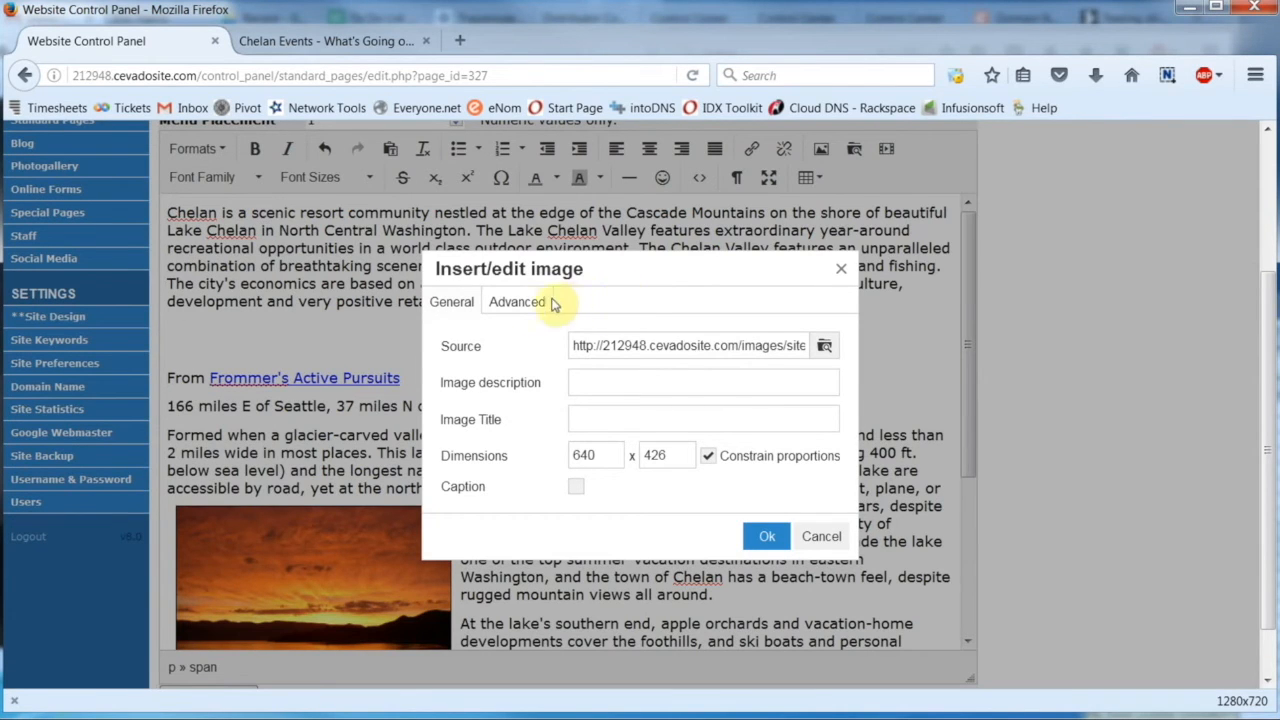
left_click(518, 302)
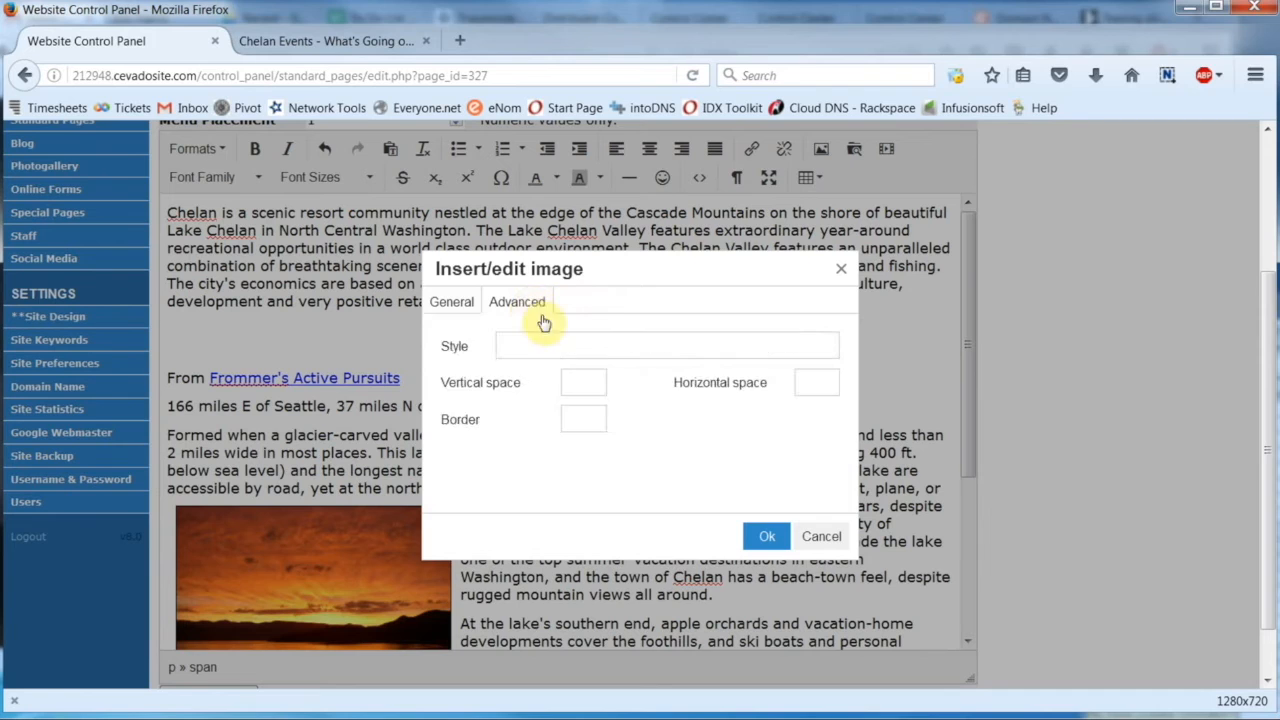
left_click(574, 375)
type("10")
left_click(804, 382)
type("10")
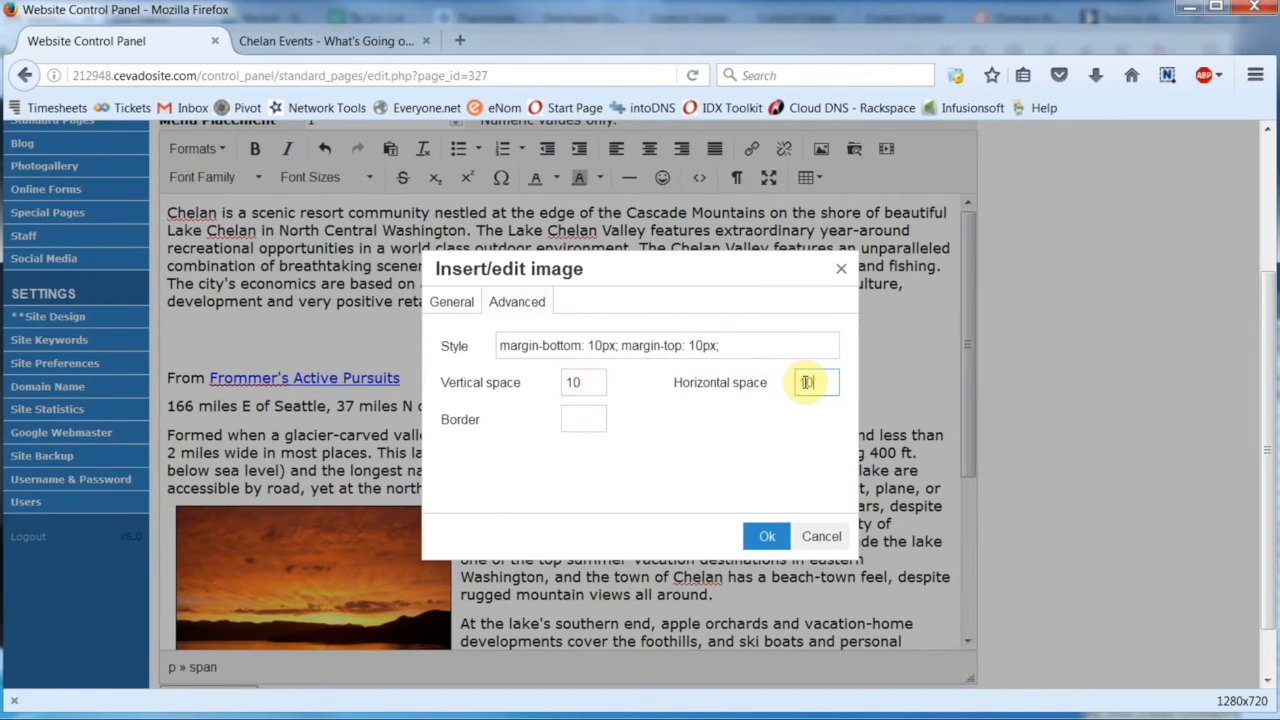
left_click(770, 540)
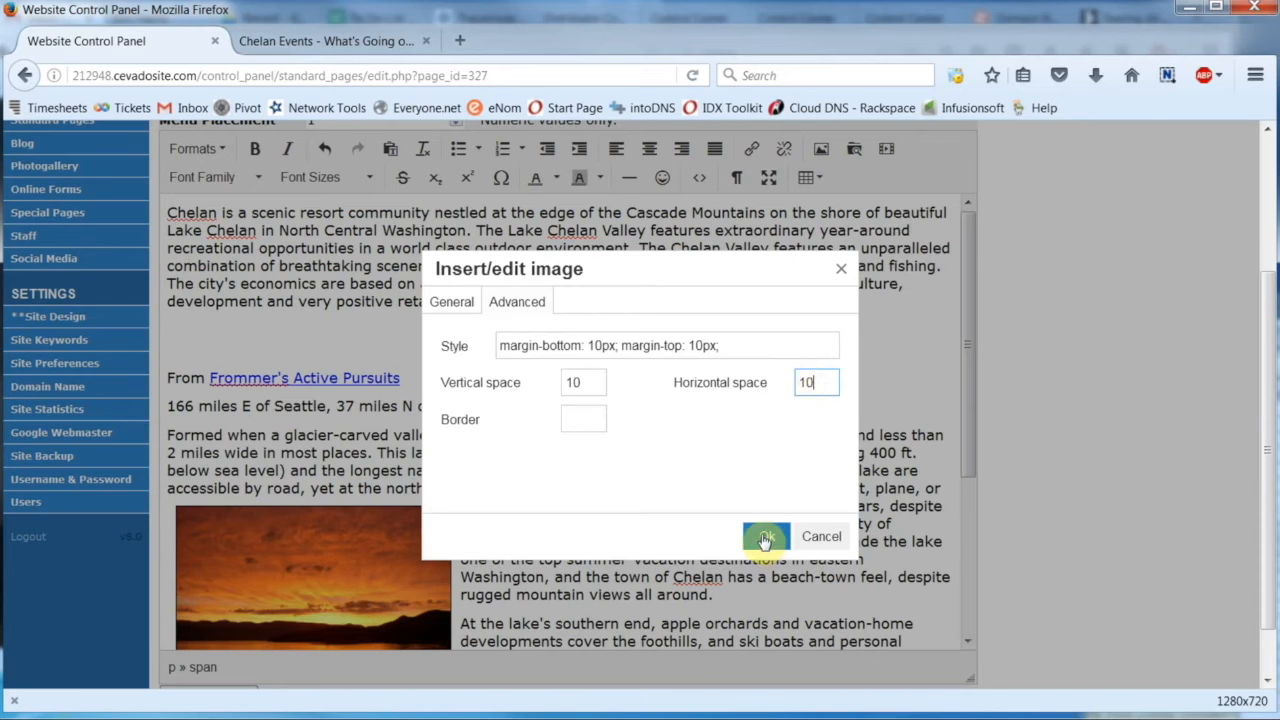
left_click(764, 538)
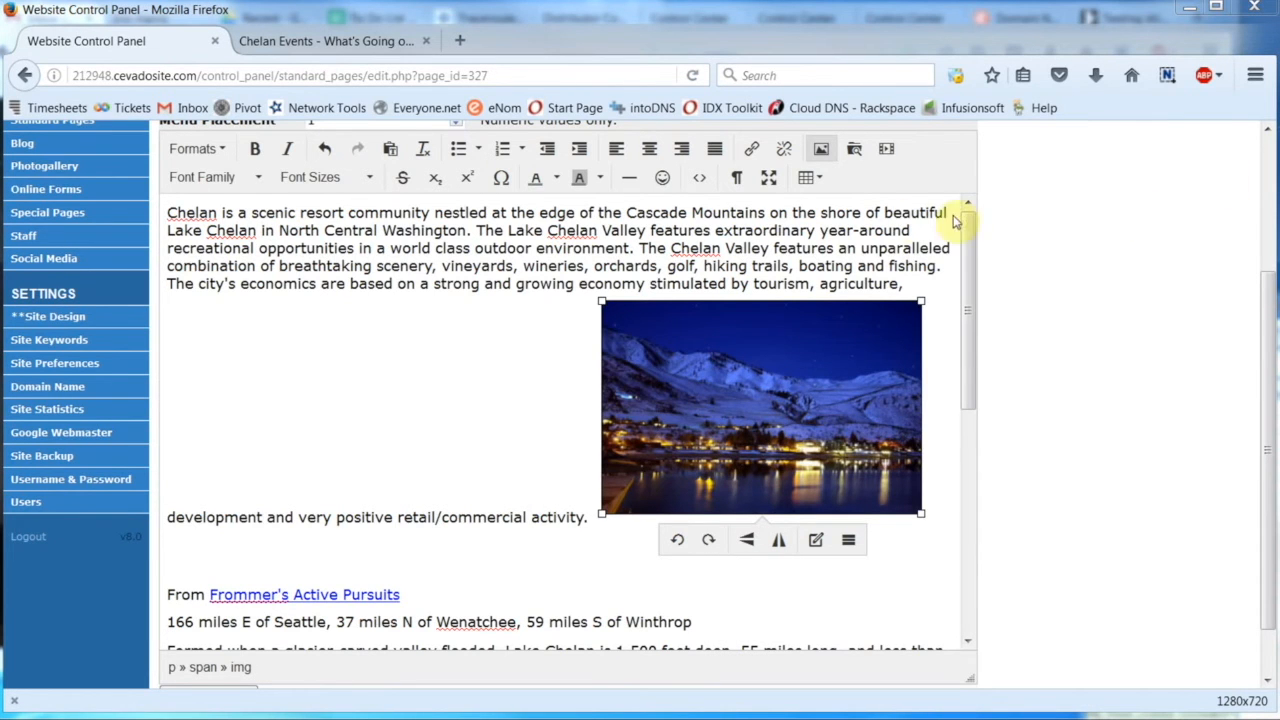
left_click(681, 150)
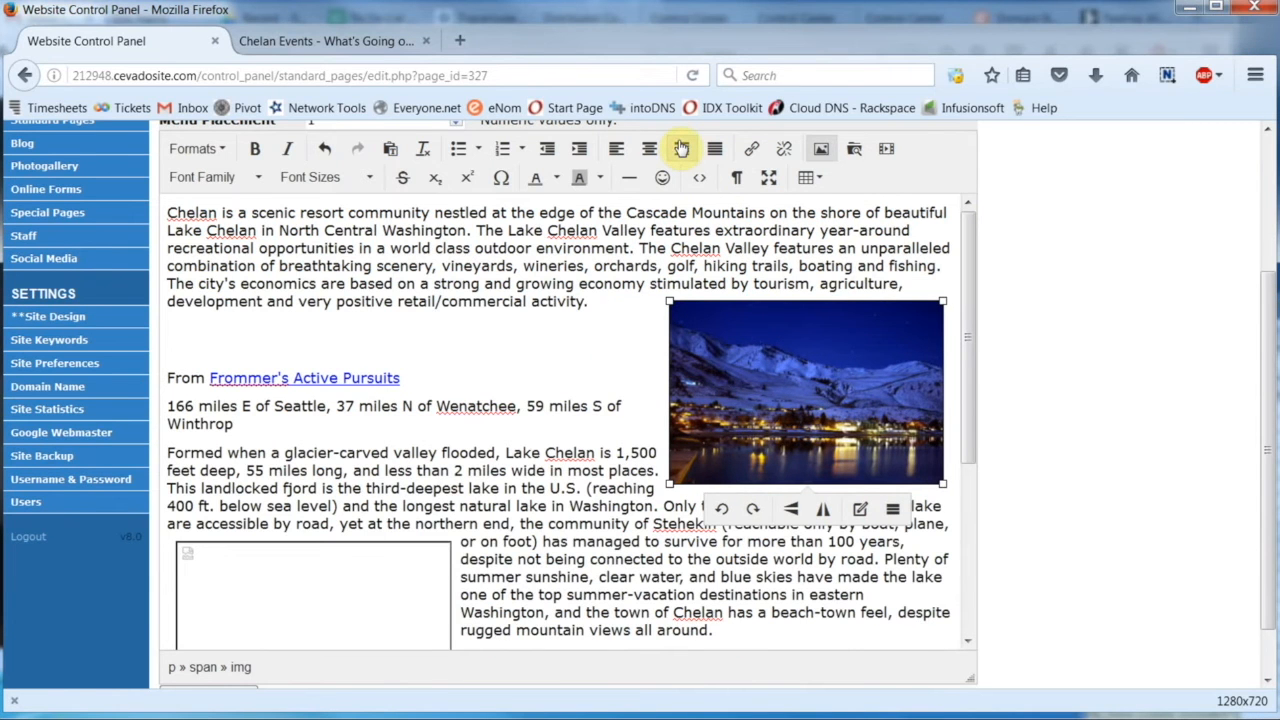
Relink the broken sunset image in the page text to the Beautiful_Shoreline picture in Com-Res and update the page.
scroll(606, 390, "down", 5)
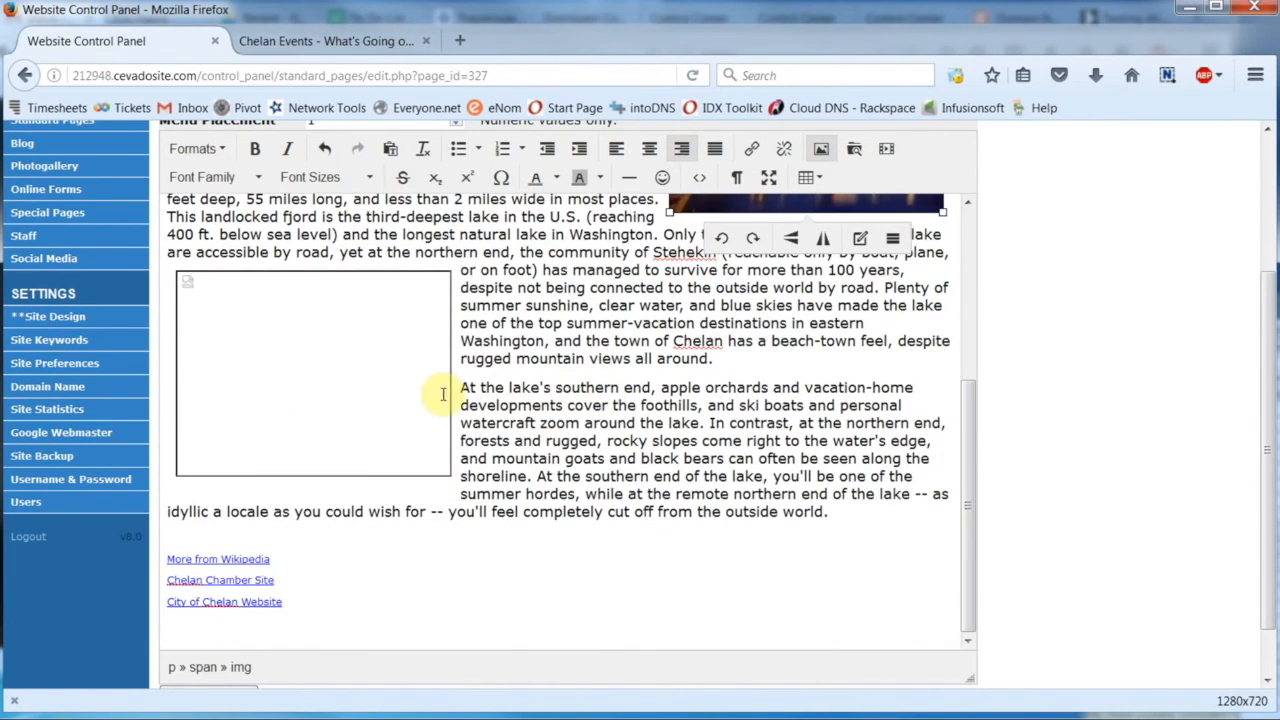
left_click(358, 371)
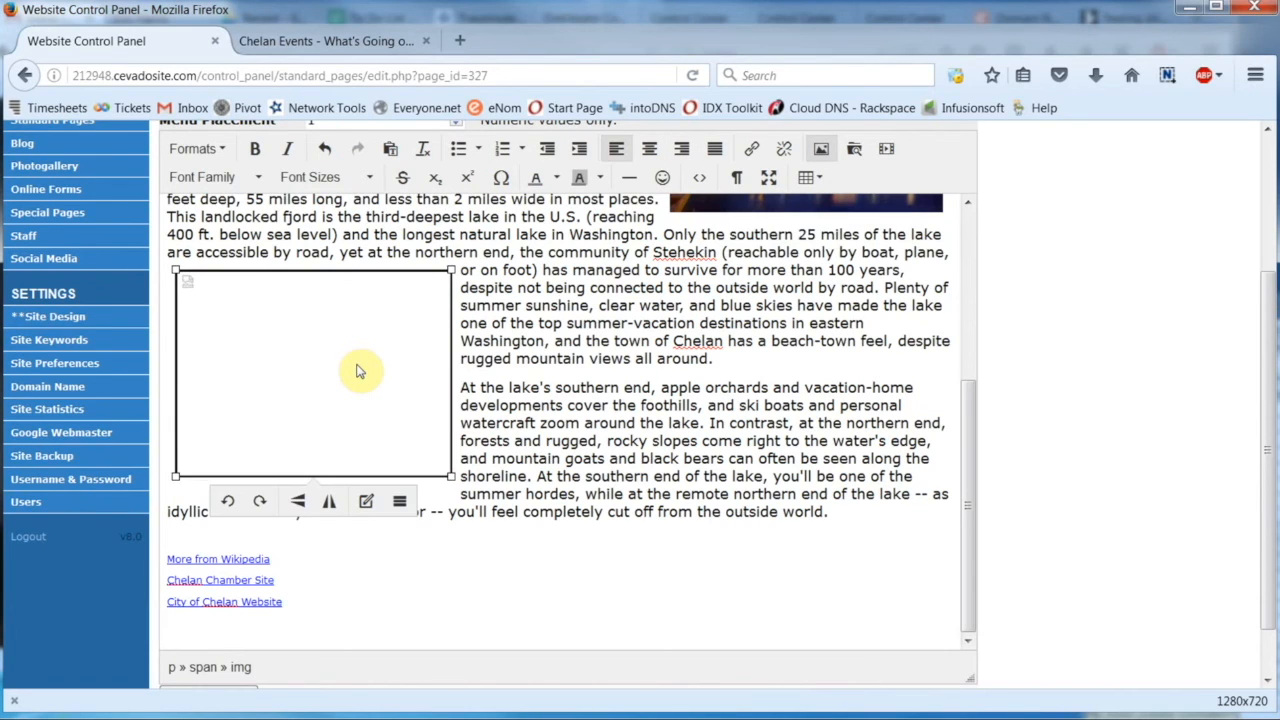
left_click(822, 148)
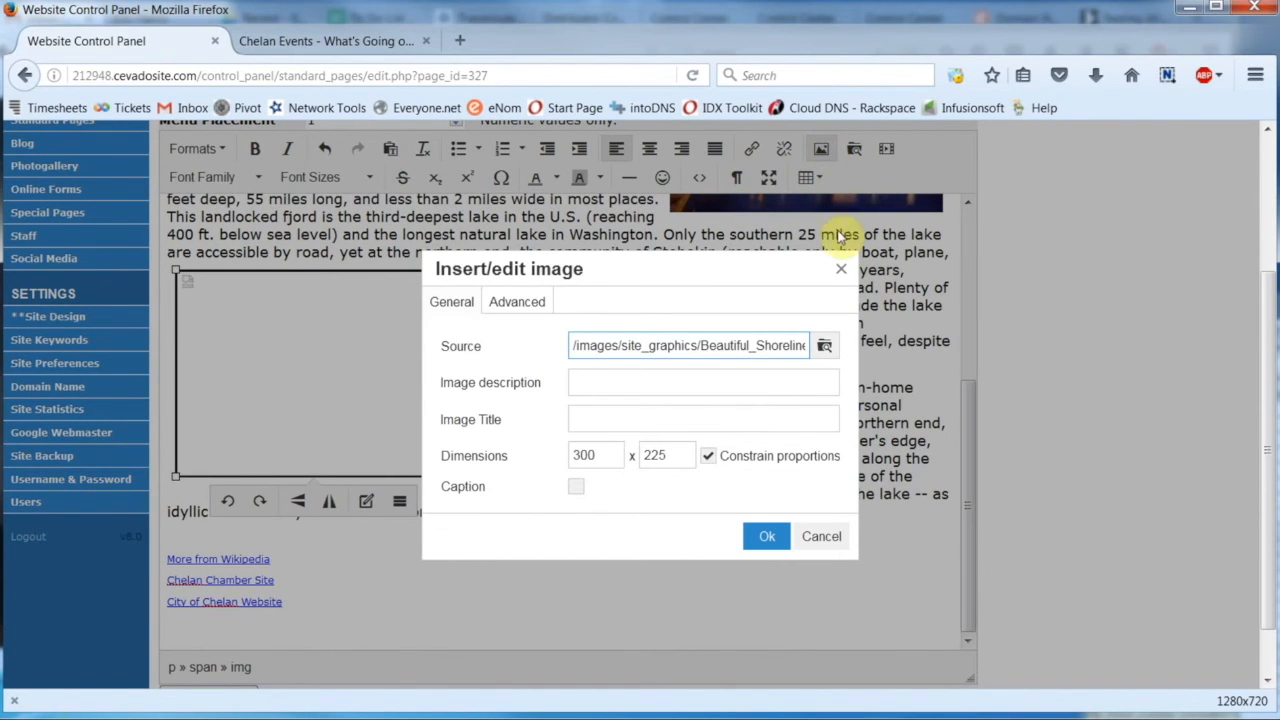
left_click(826, 346)
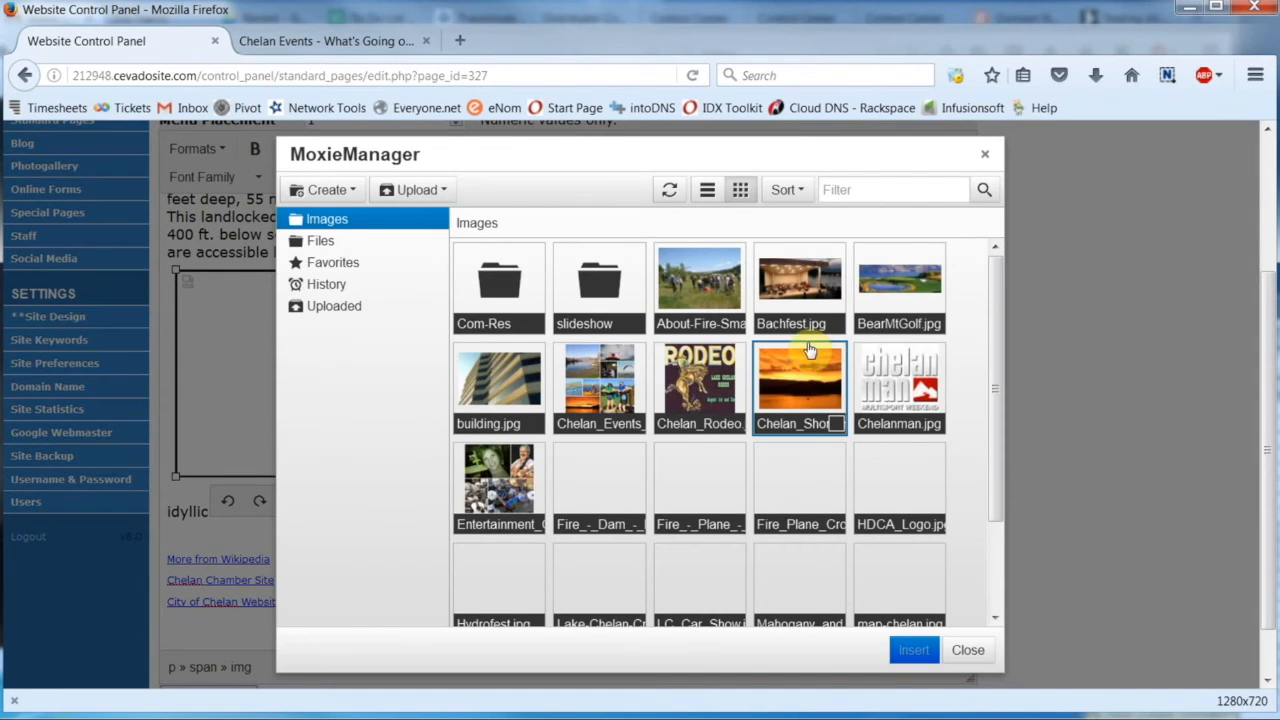
left_click(493, 289)
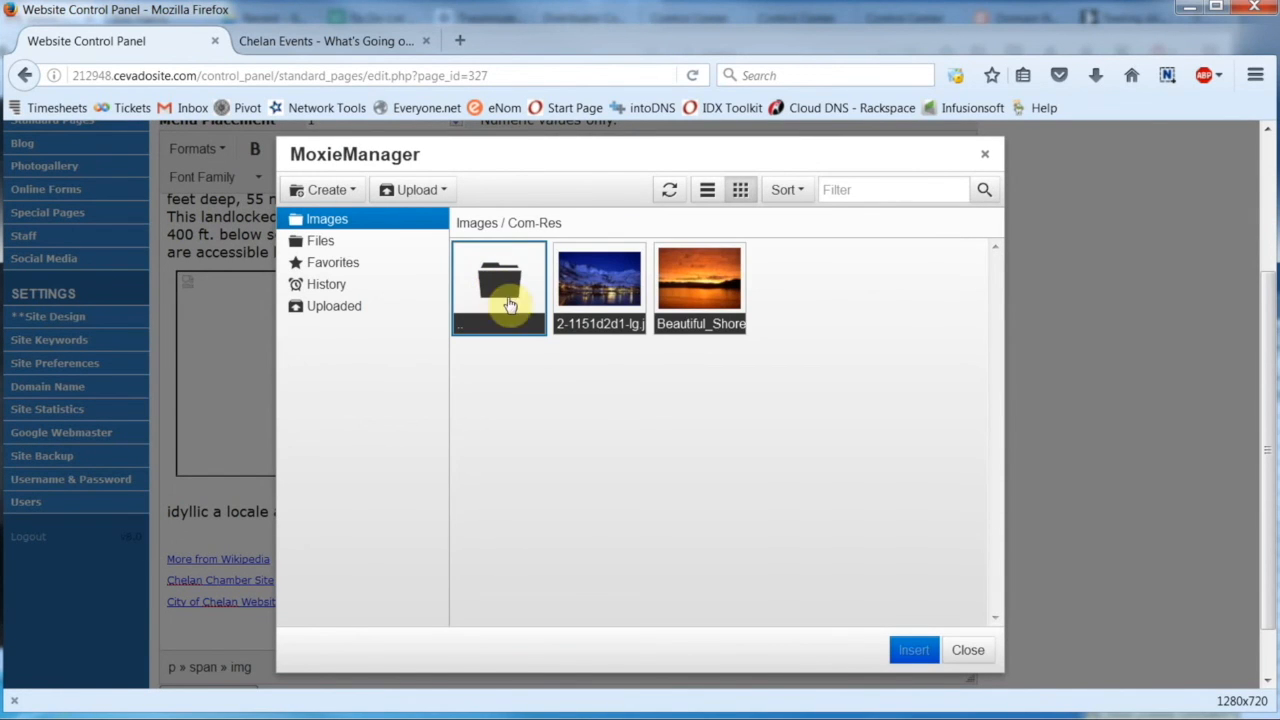
left_click(690, 291)
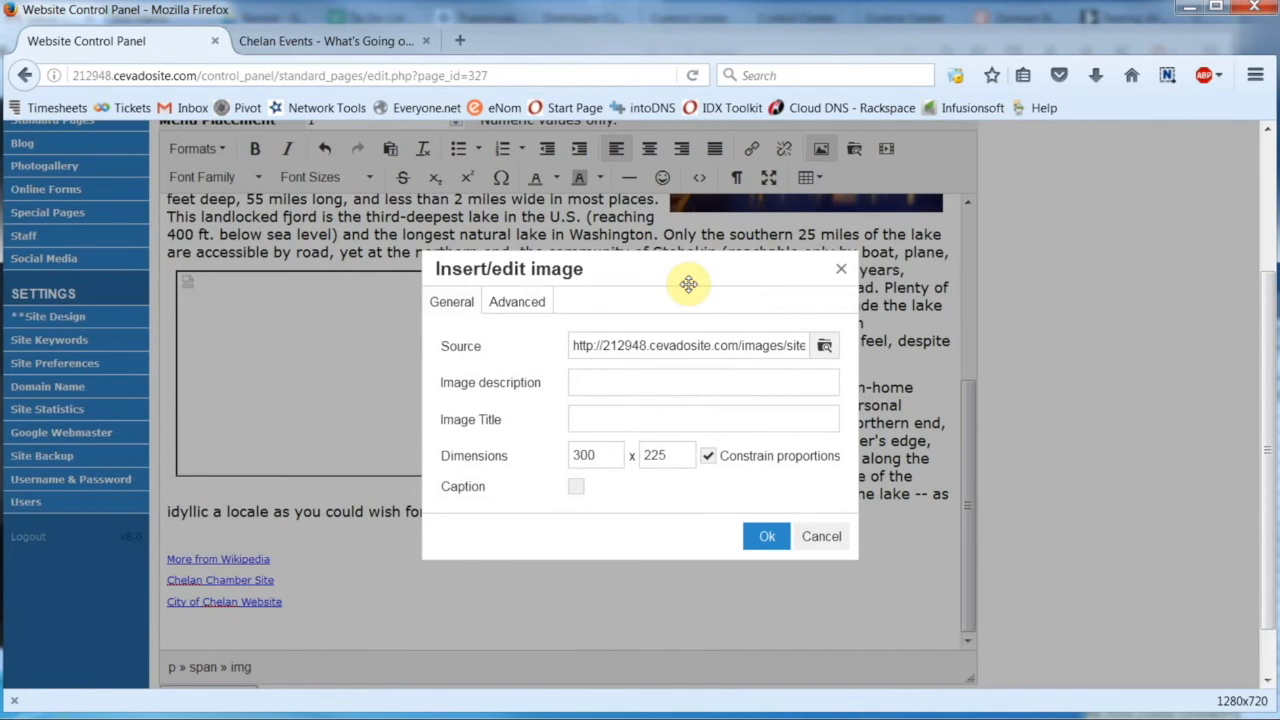
left_click(762, 537)
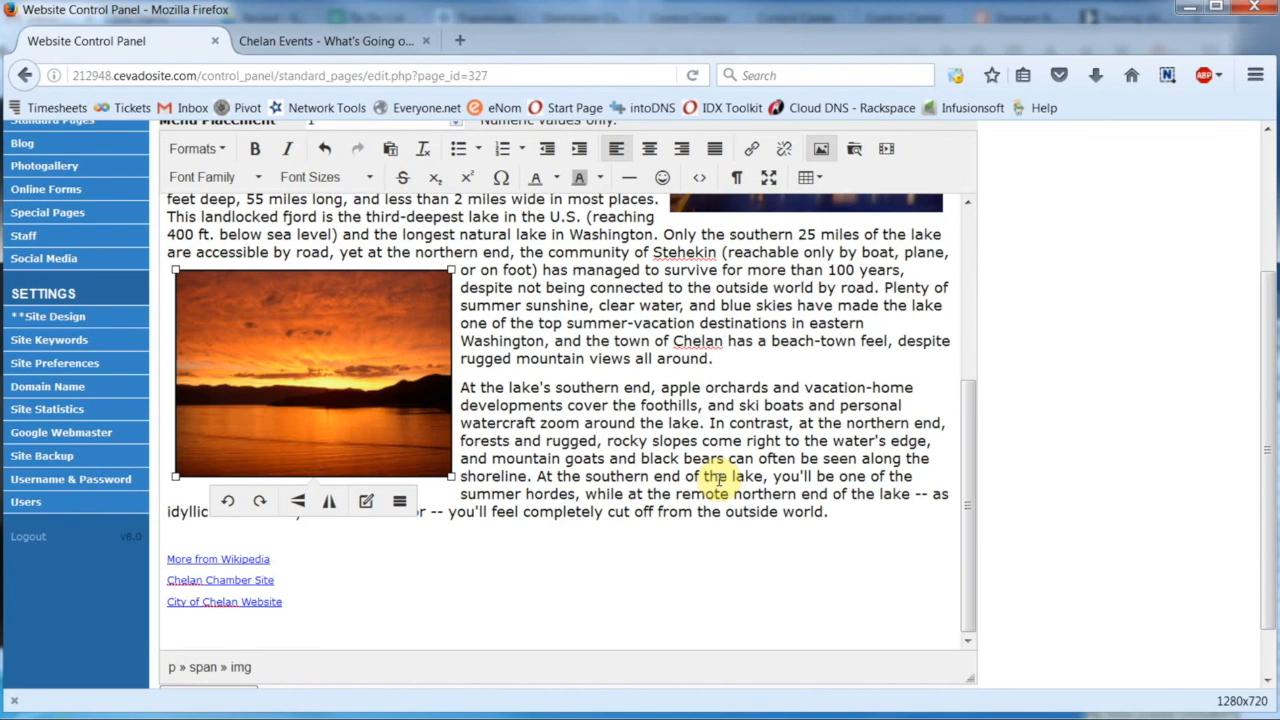
scroll(660, 450, "down", 1)
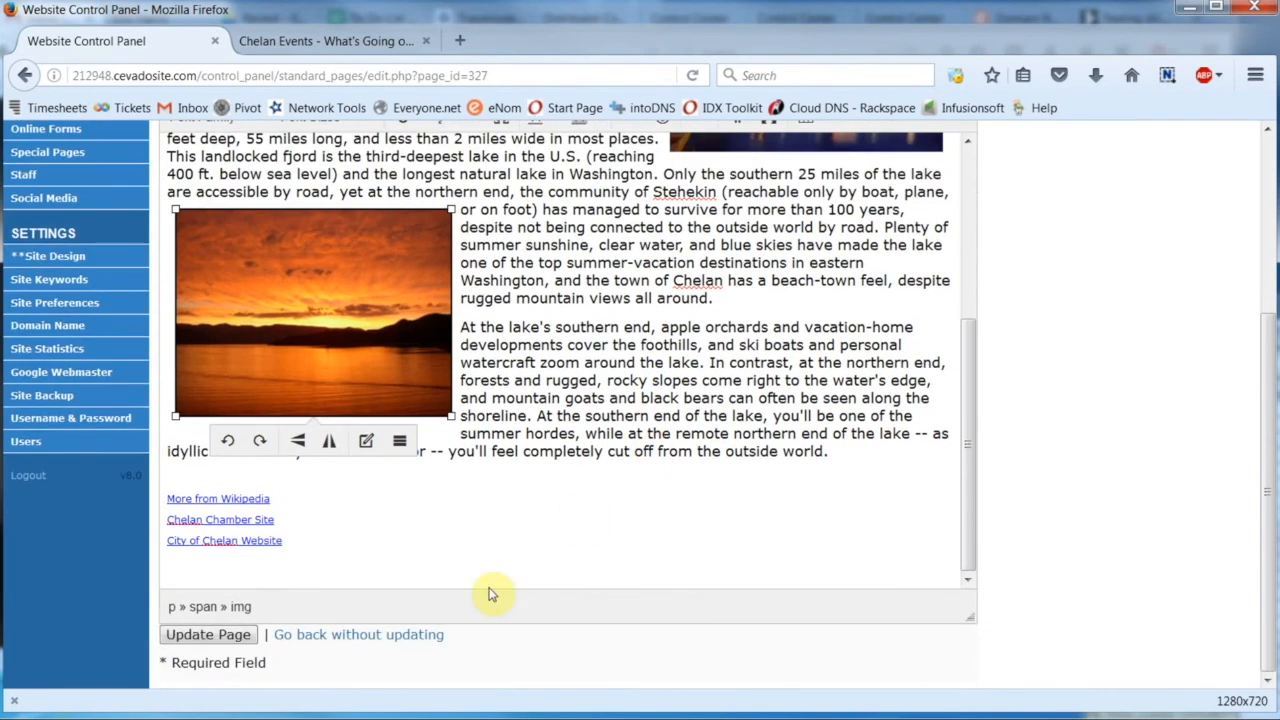
left_click(222, 636)
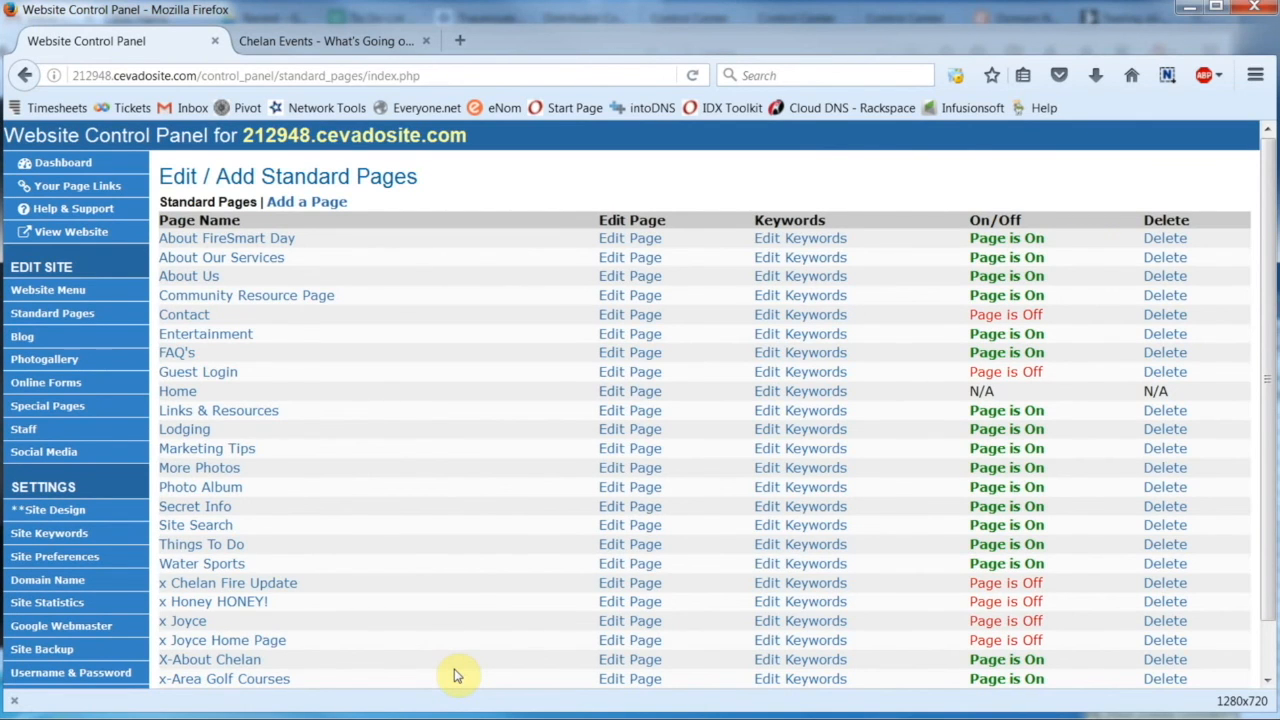
Reload the live Community Resource Page to check the night and sunset images, and return to the Website Control Panel.
left_click(358, 42)
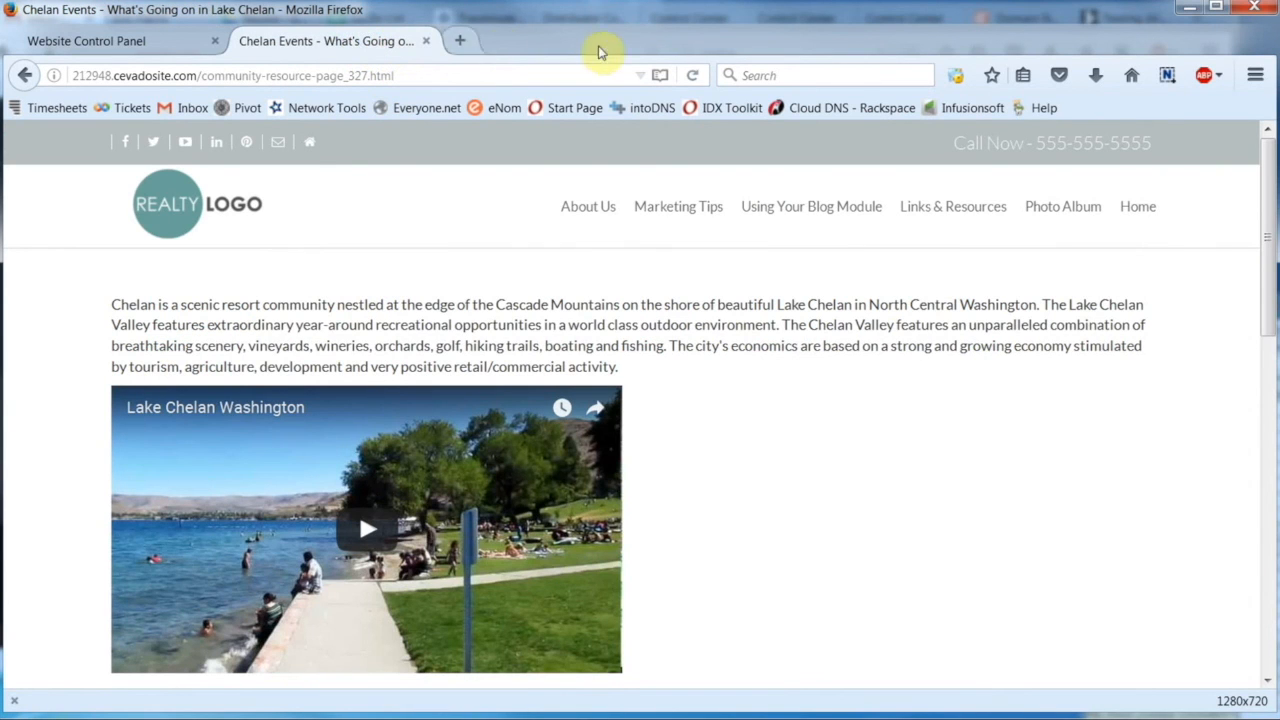
left_click(693, 77)
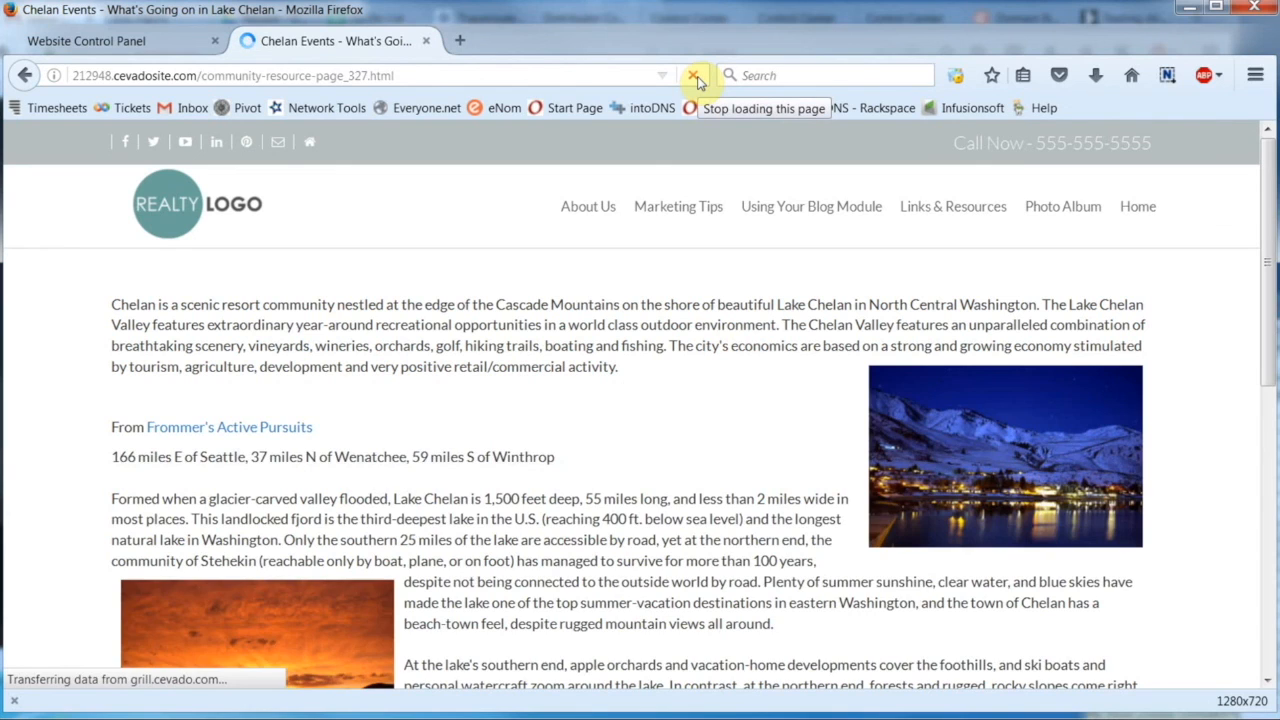
scroll(725, 490, "down", 1)
scroll(725, 490, "down", 5)
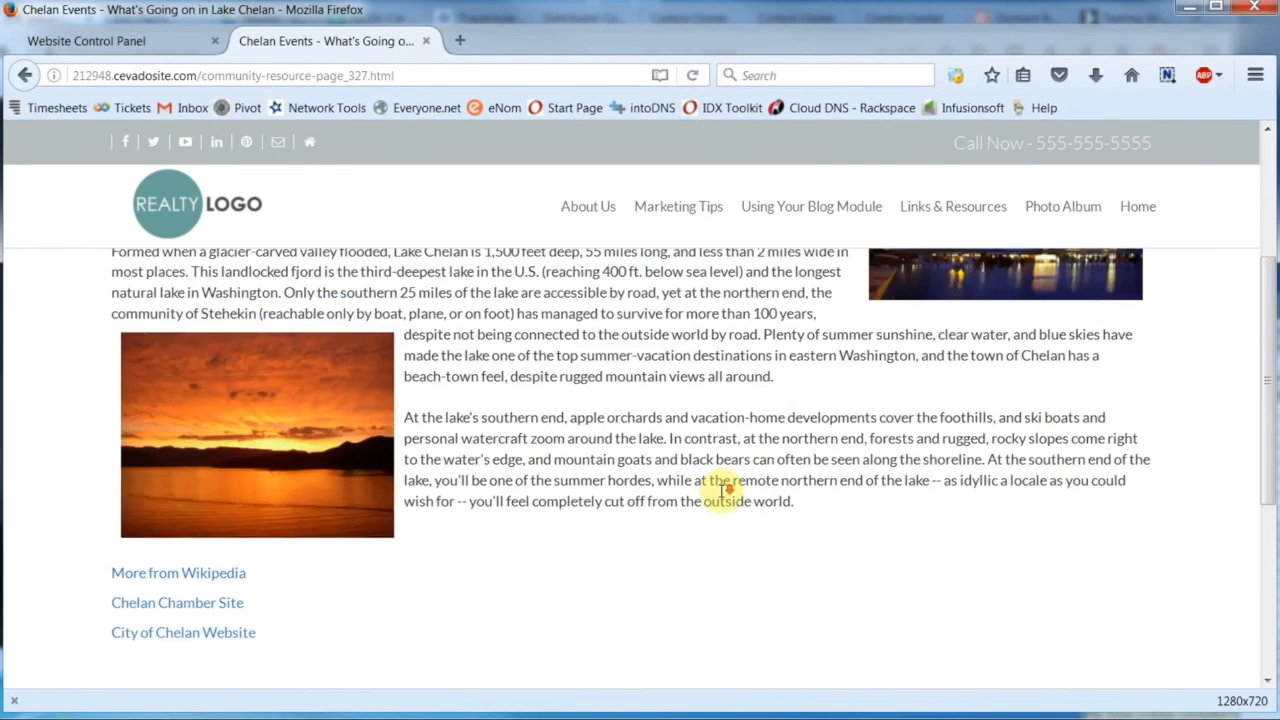
scroll(720, 490, "up", 6)
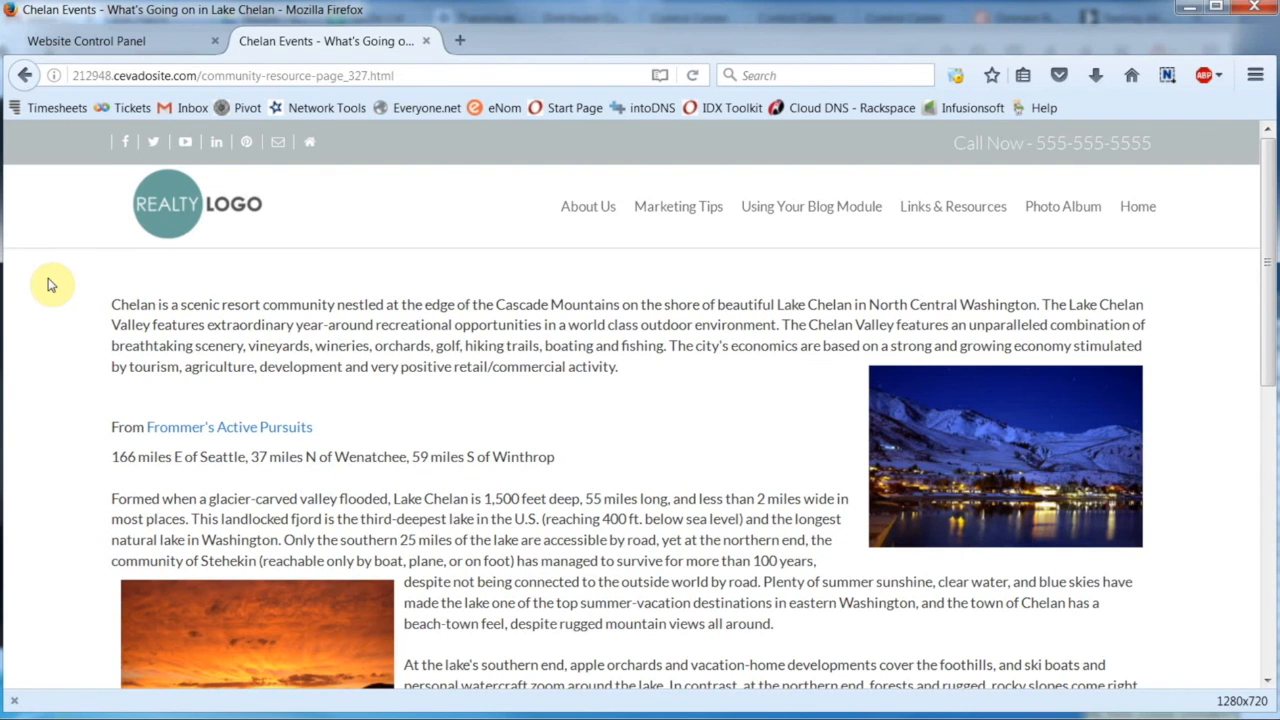
left_click(128, 40)
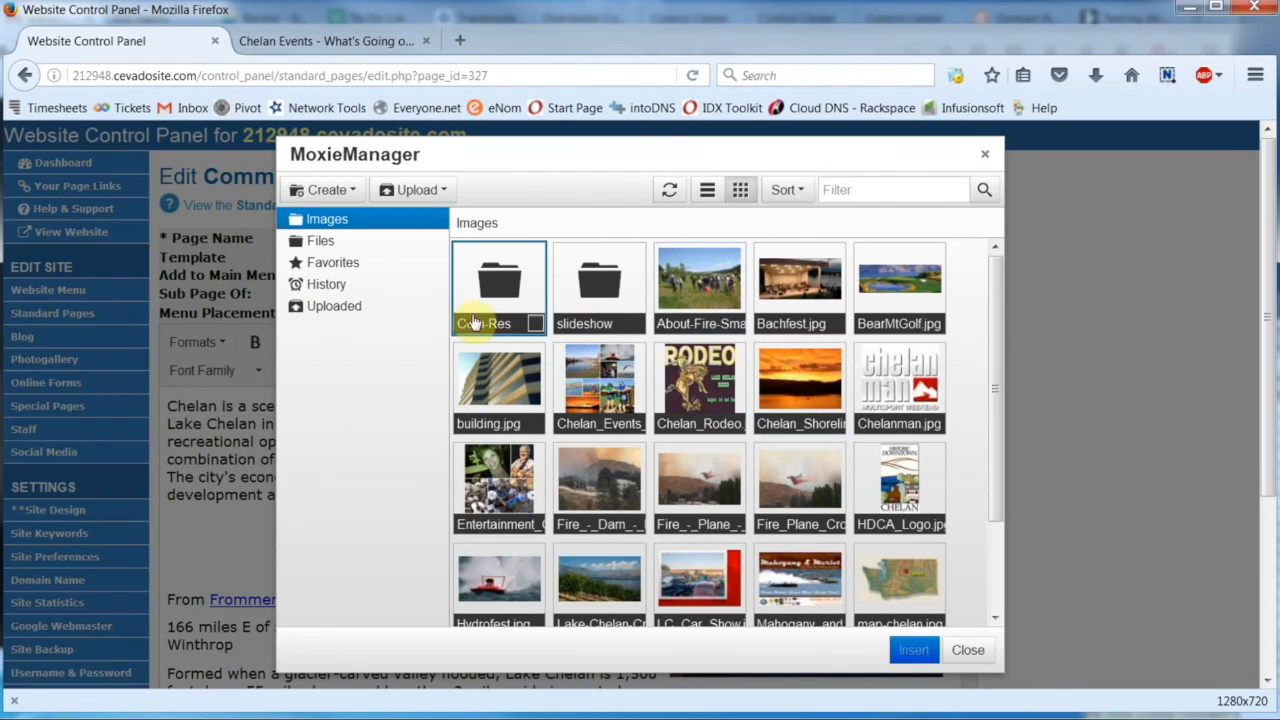